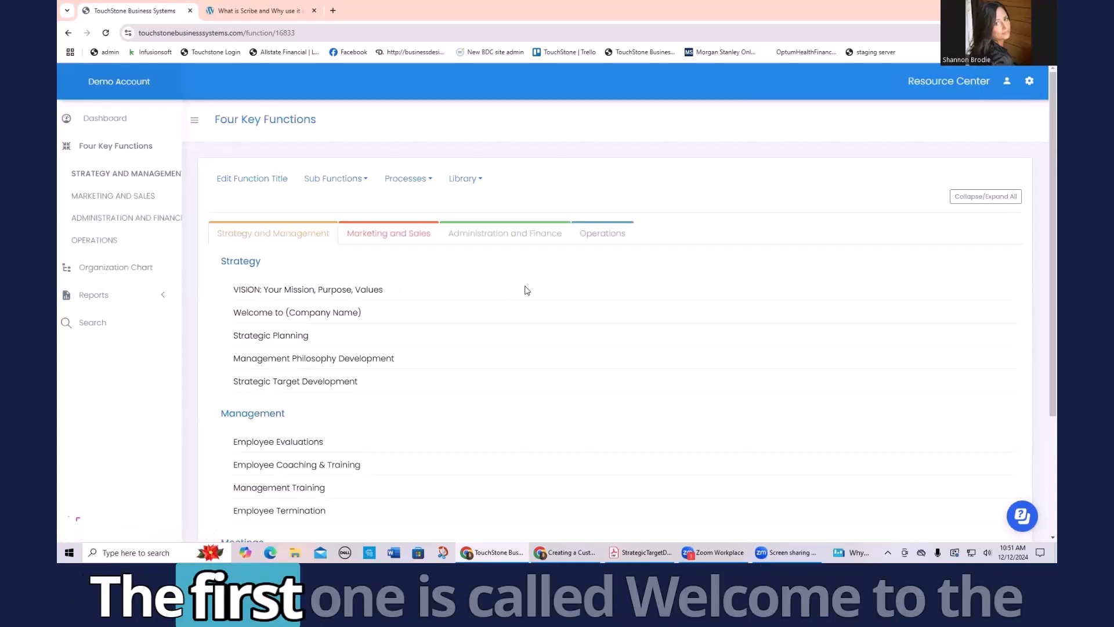
Move the "Welcome to (Company Name)" process above the VISION process in the Strategy list and open it.
left_click_drag(325, 319, 435, 288)
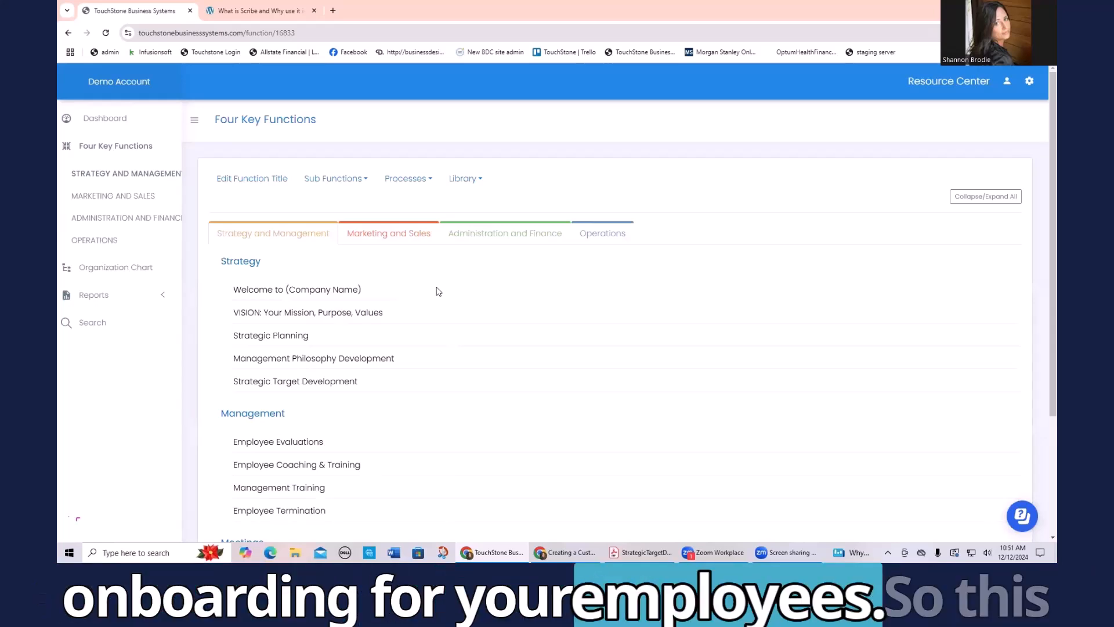
left_click(468, 180)
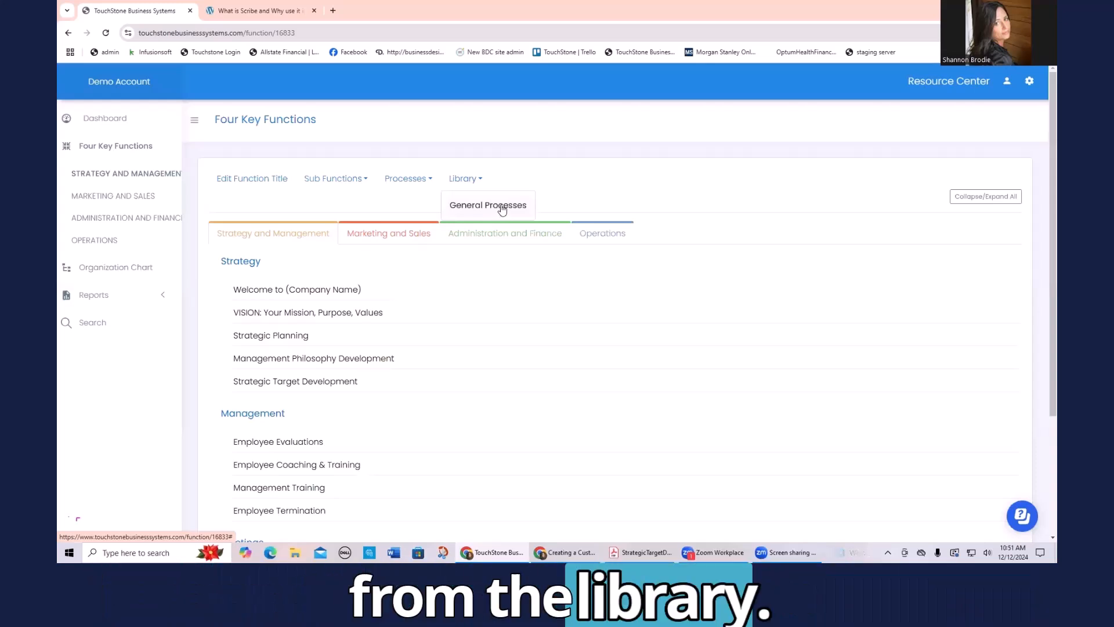
left_click(299, 290)
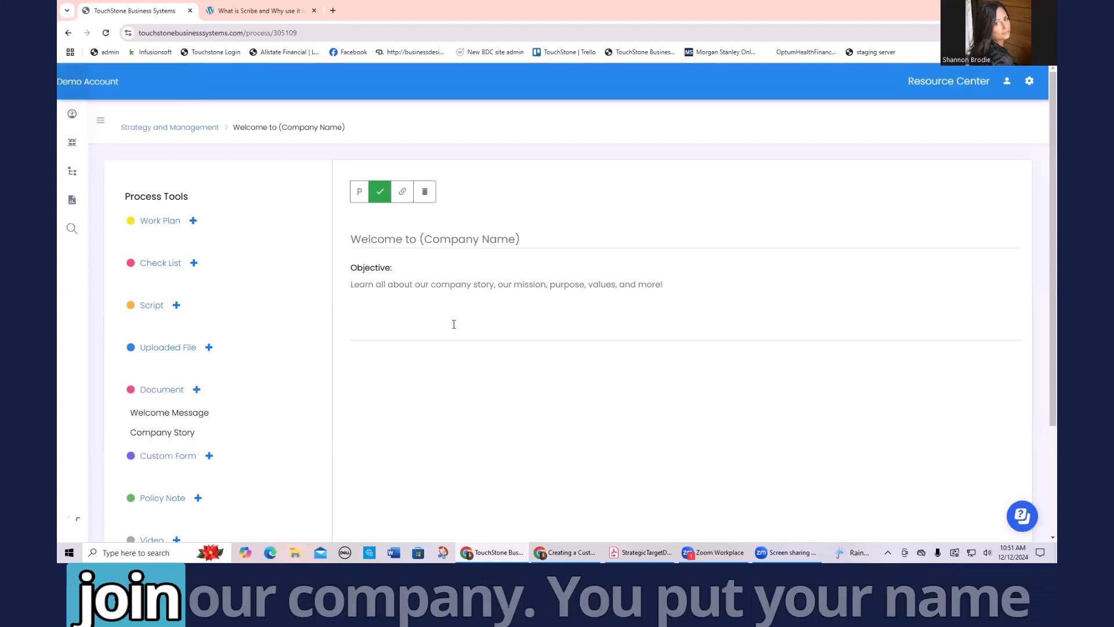
Open the process's Welcome Message document and archive its example version.
left_click(484, 238)
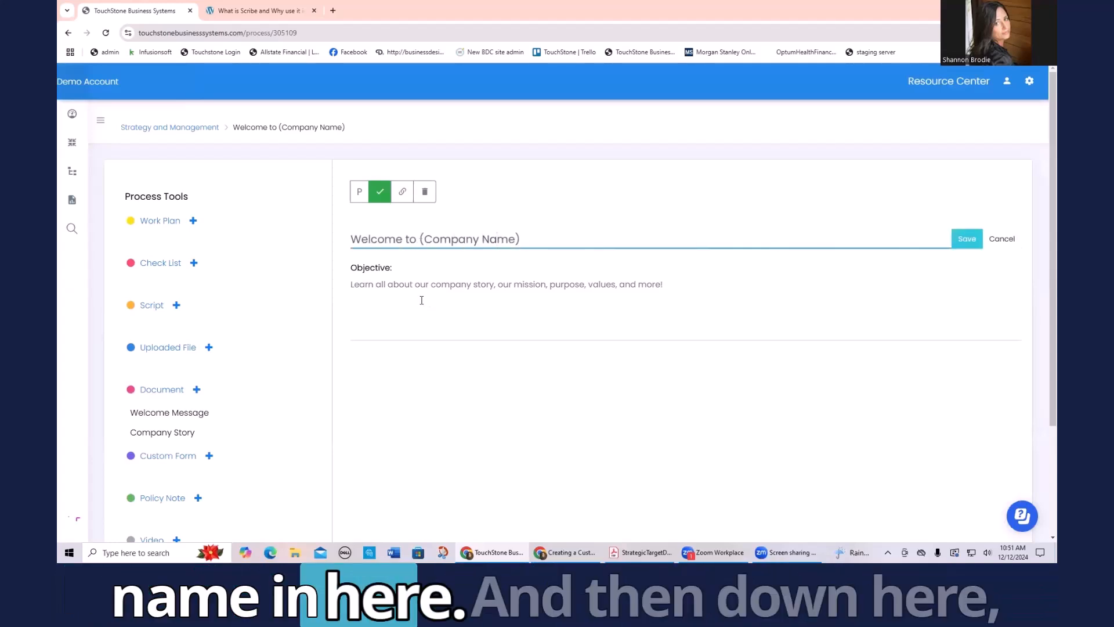
scroll(423, 298, "down", 2)
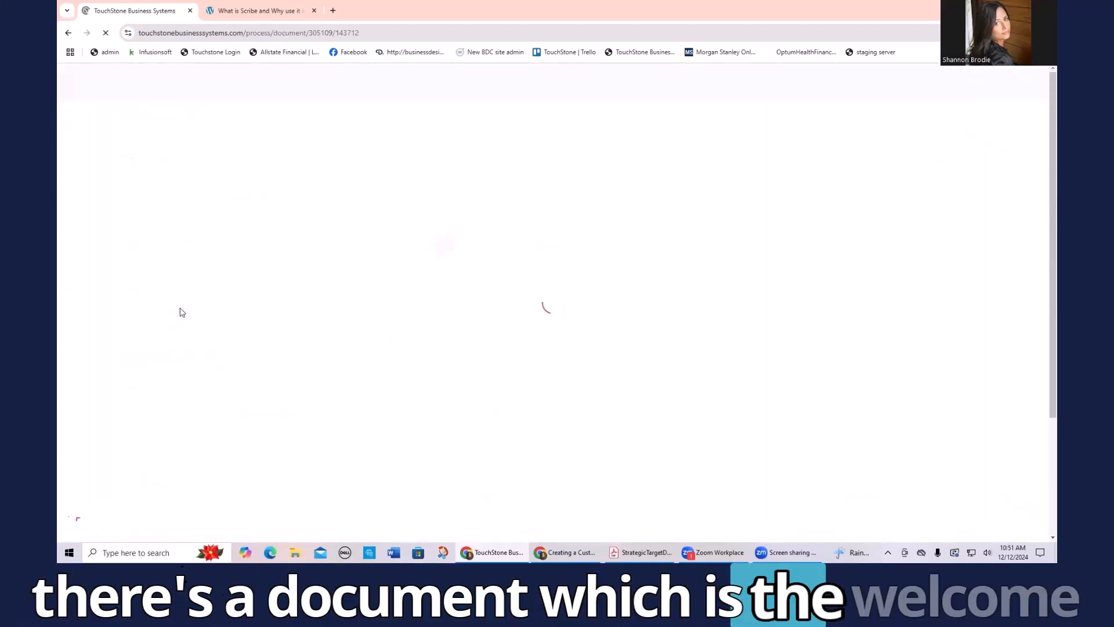
scroll(597, 381, "down", 2)
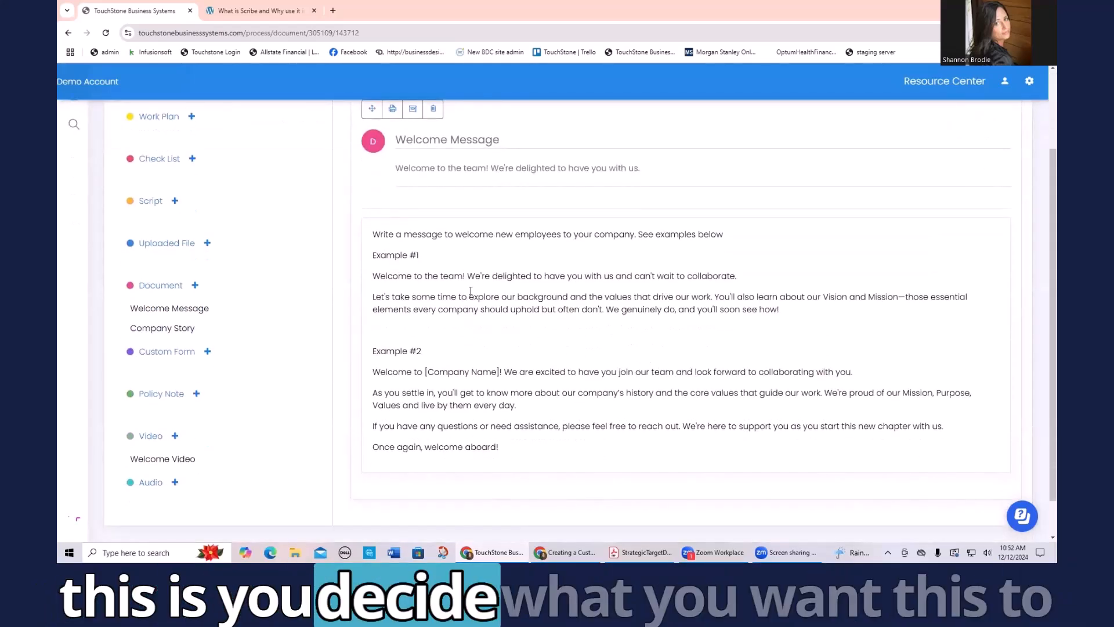
scroll(457, 302, "up", 1)
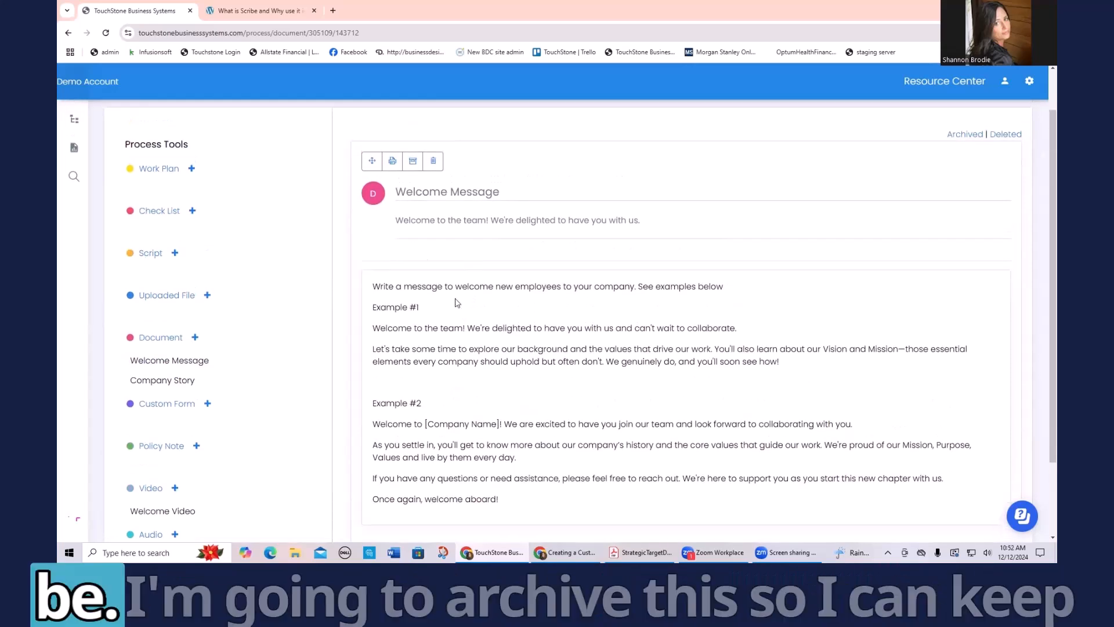
left_click(411, 166)
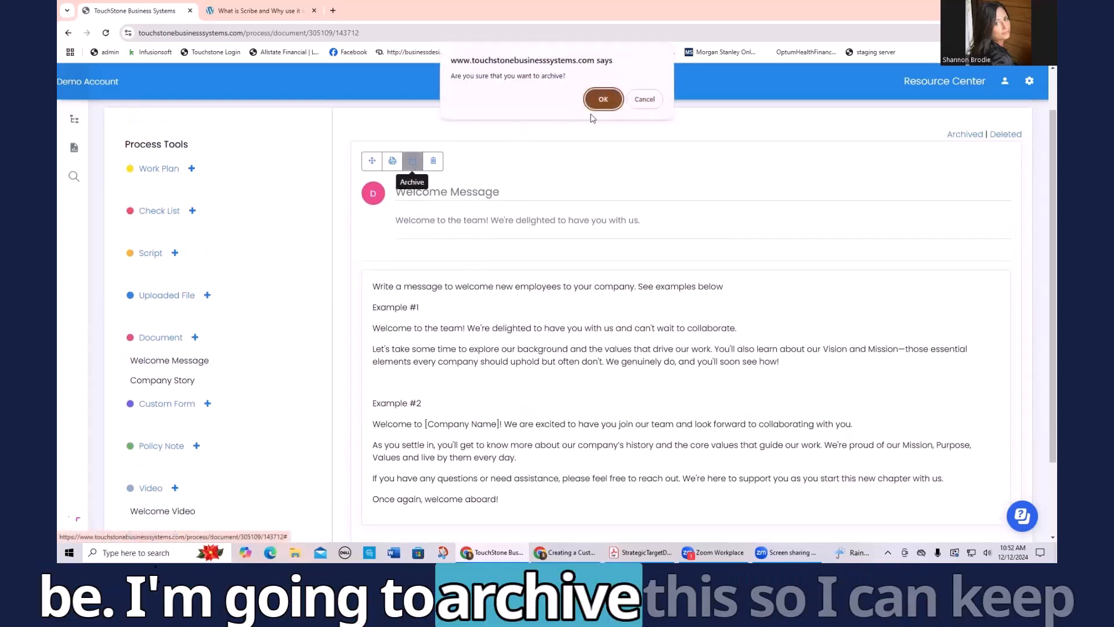
left_click(605, 100)
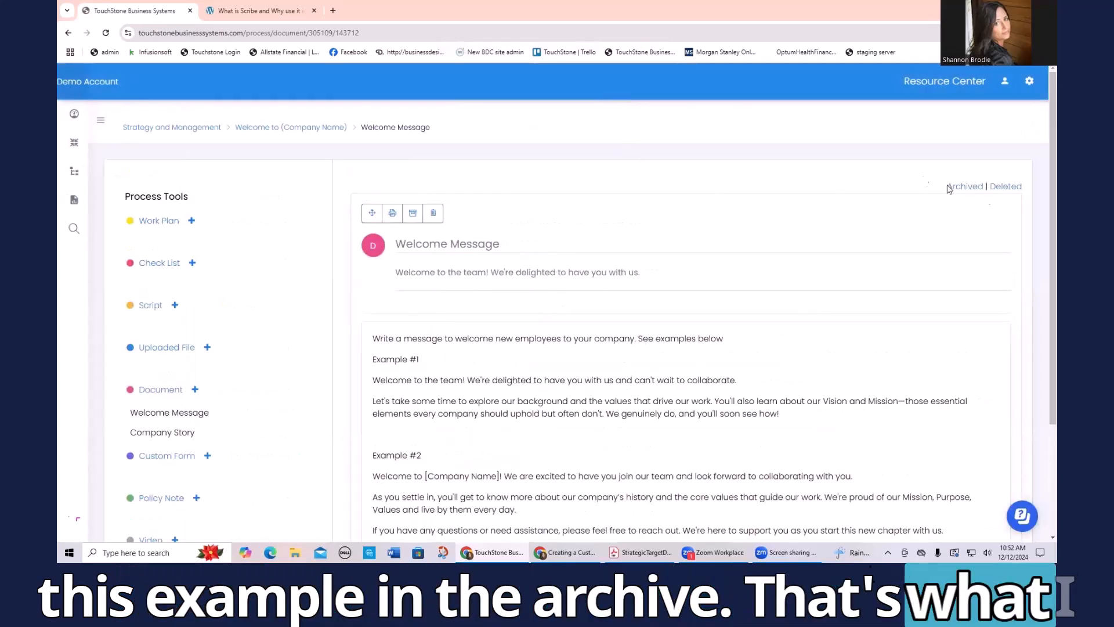
Edit the Welcome Message text and delete the whole Example #2 section.
scroll(813, 219, "down", 2)
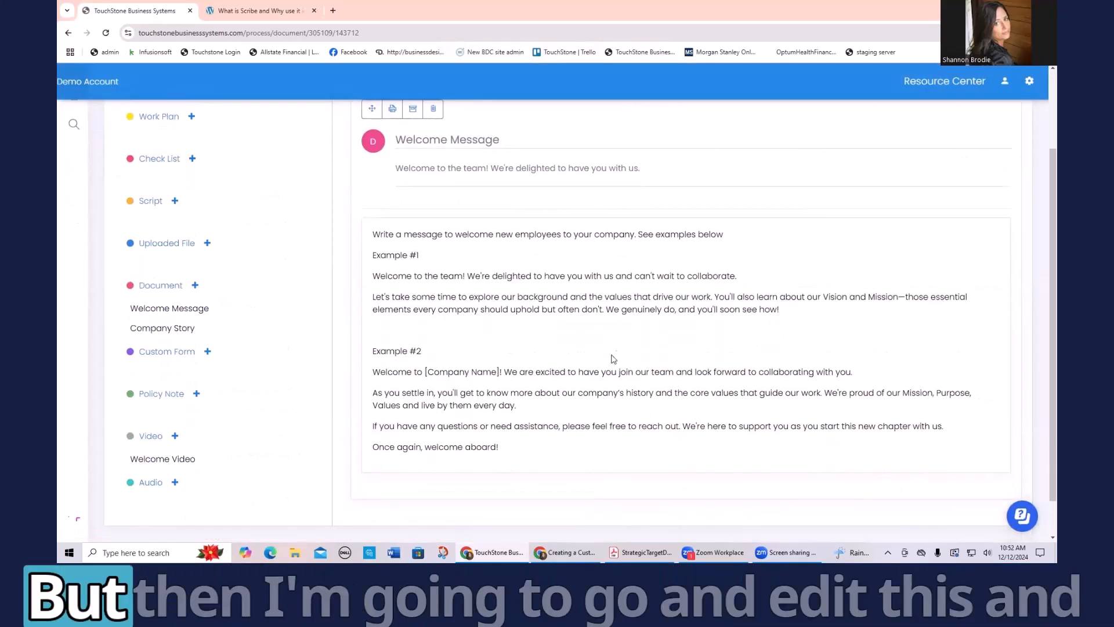
left_click(665, 376)
scroll(500, 436, "down", 1)
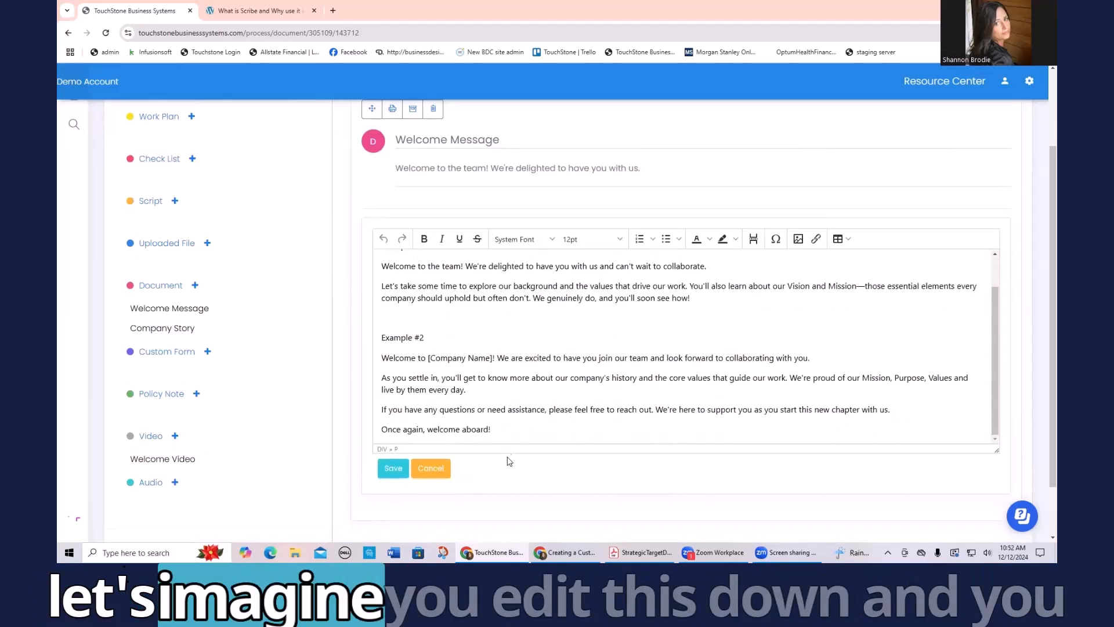
left_click_drag(502, 428, 374, 336)
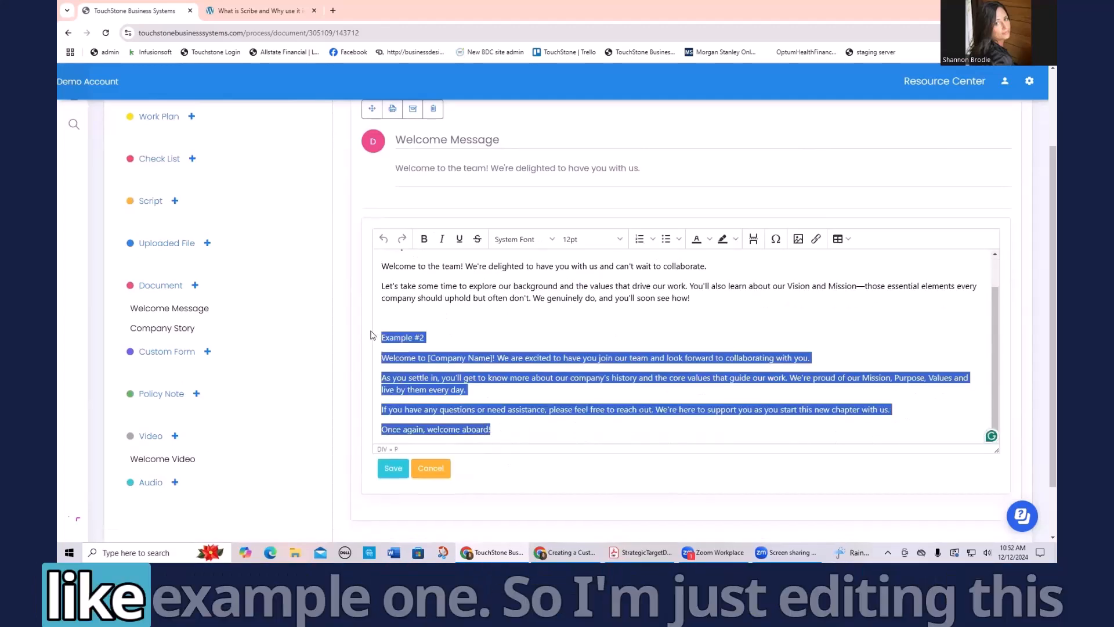
key("BackSpace")
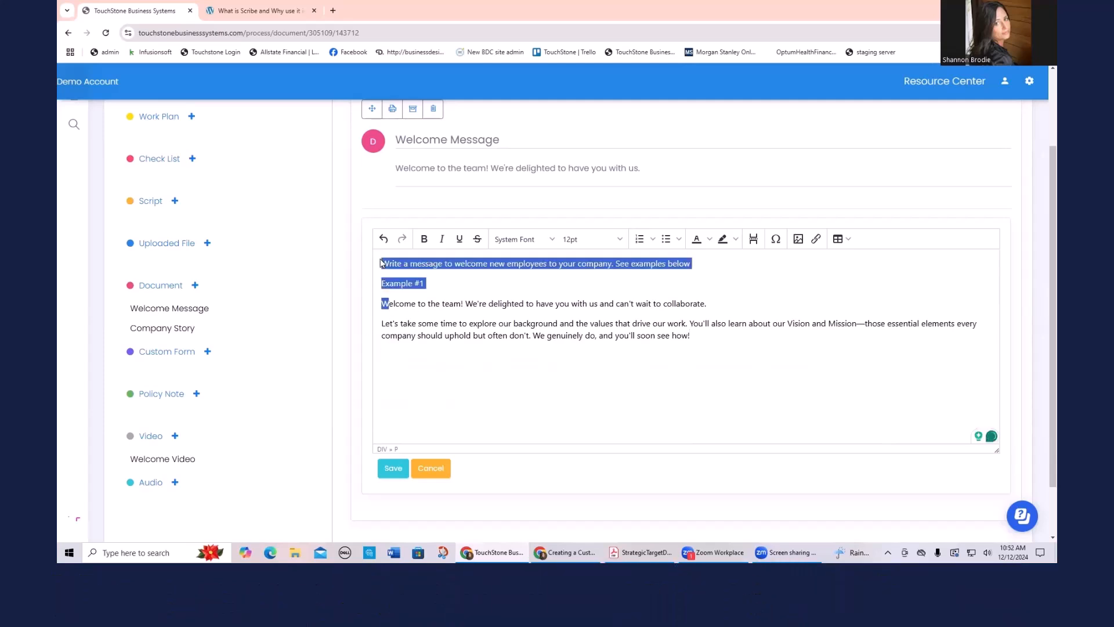
Remove the writing instruction and the "Example #1" heading above the welcome text, and save the document.
left_click(414, 303)
left_click_drag(384, 277, 378, 264)
key("BackSpace")
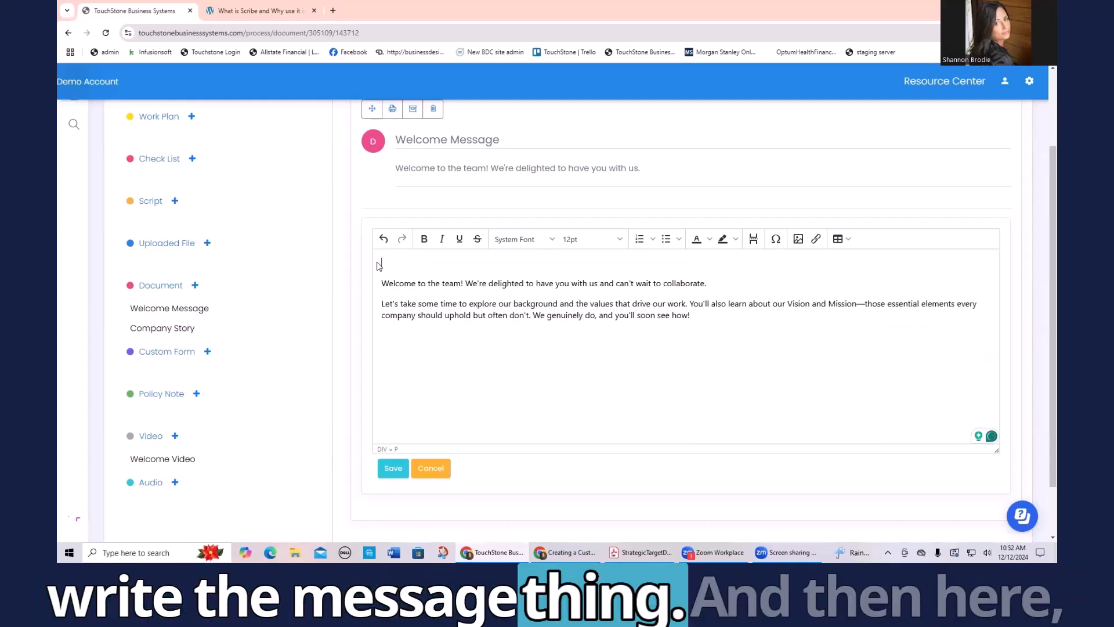
key("Delete")
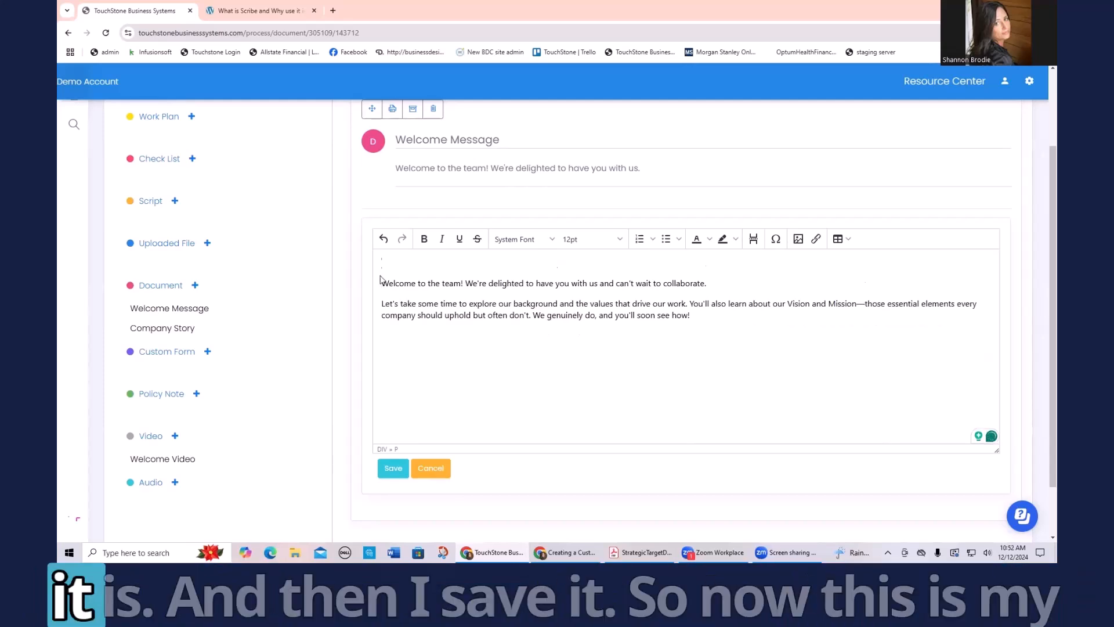
left_click(406, 471)
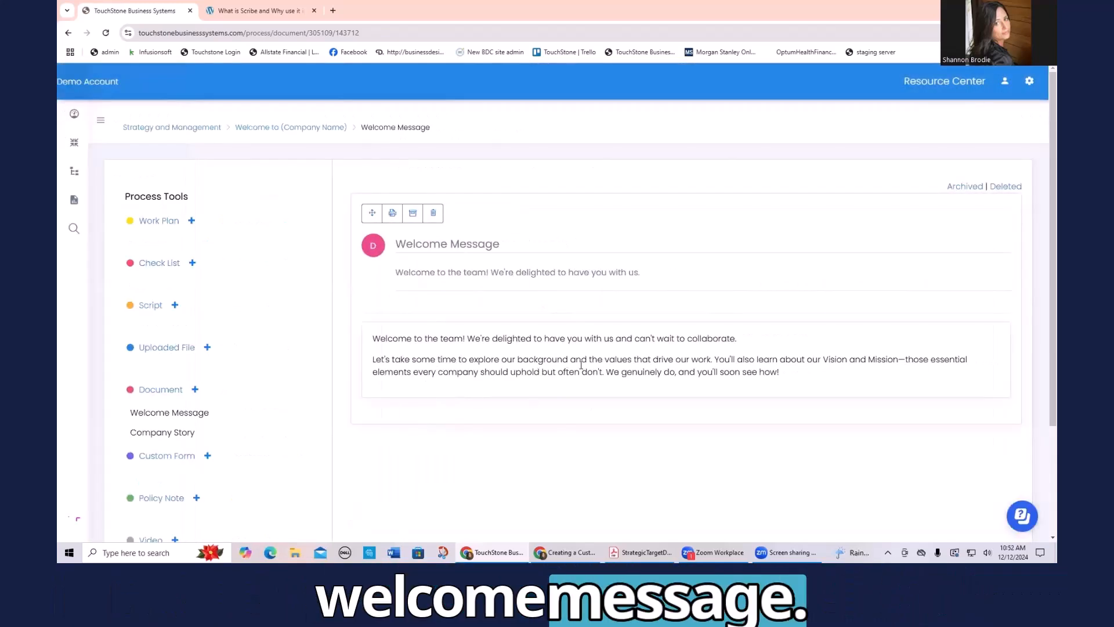
Open the Company Story document and review its example text in the view and in the editor without changing it.
left_click(164, 435)
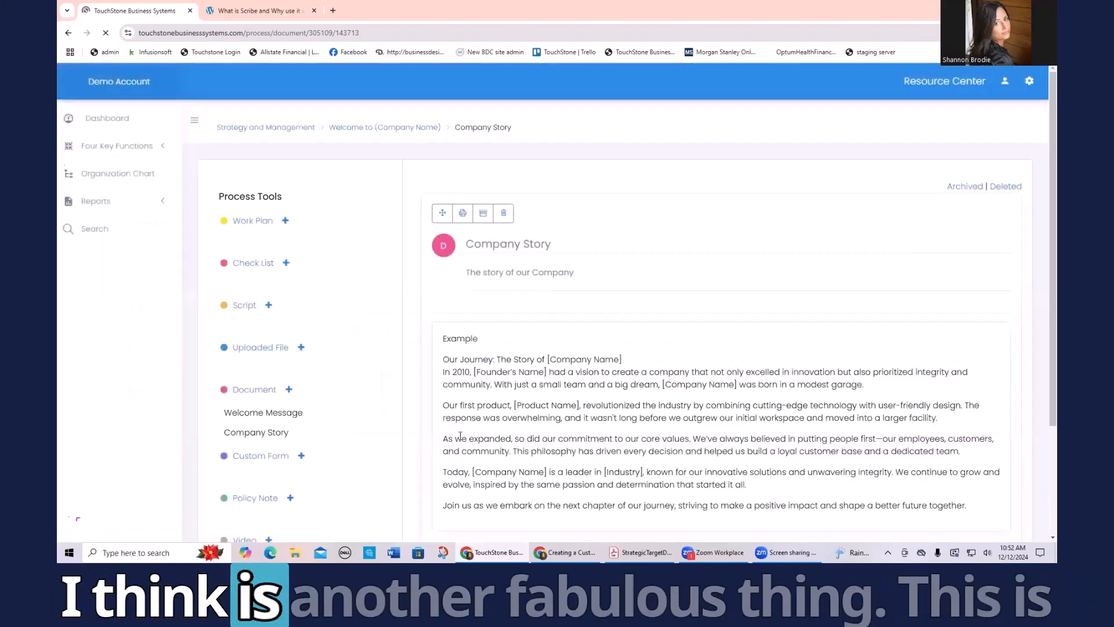
scroll(665, 435, "down", 2)
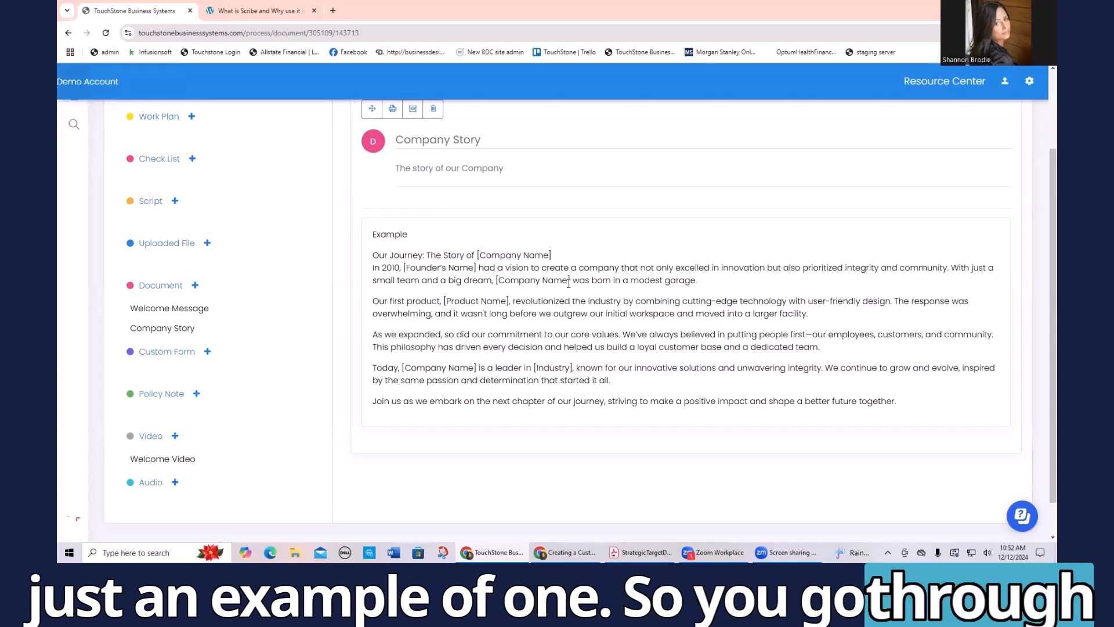
scroll(599, 286, "up", 1)
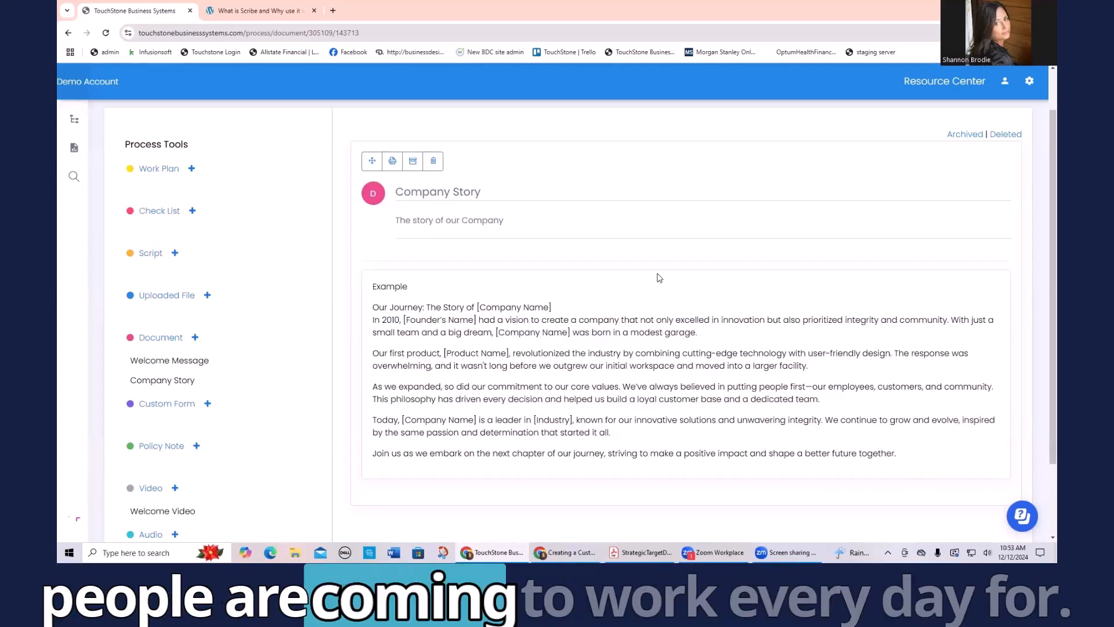
left_click(513, 341)
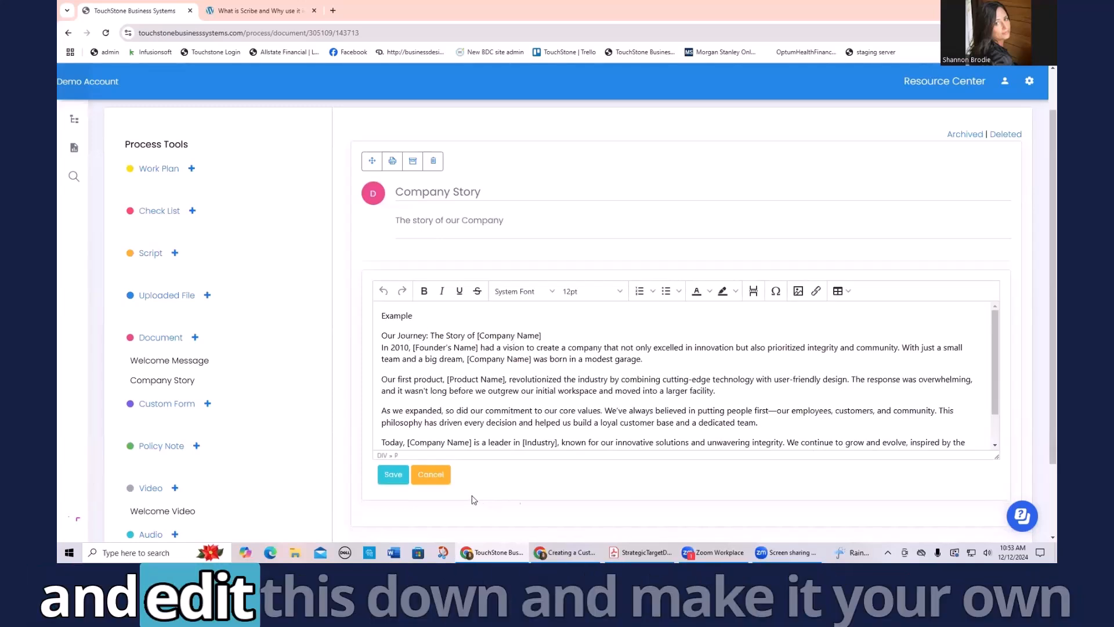
left_click(432, 475)
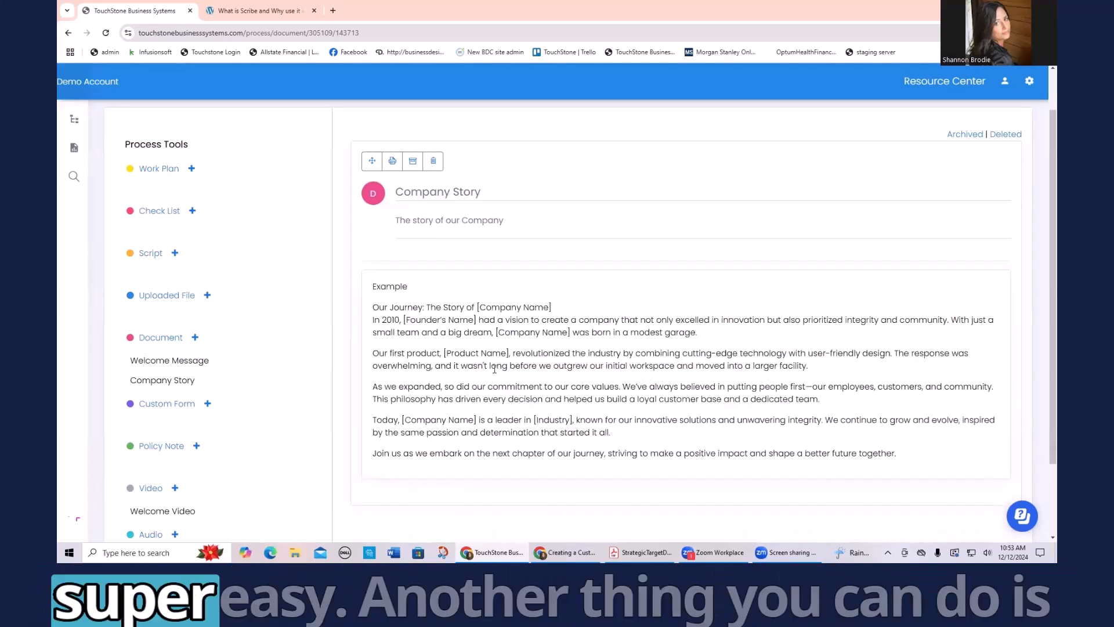
Open the Welcome Video item and look at the Loom recorder's options, dismissing it without recording.
scroll(433, 422, "down", 1)
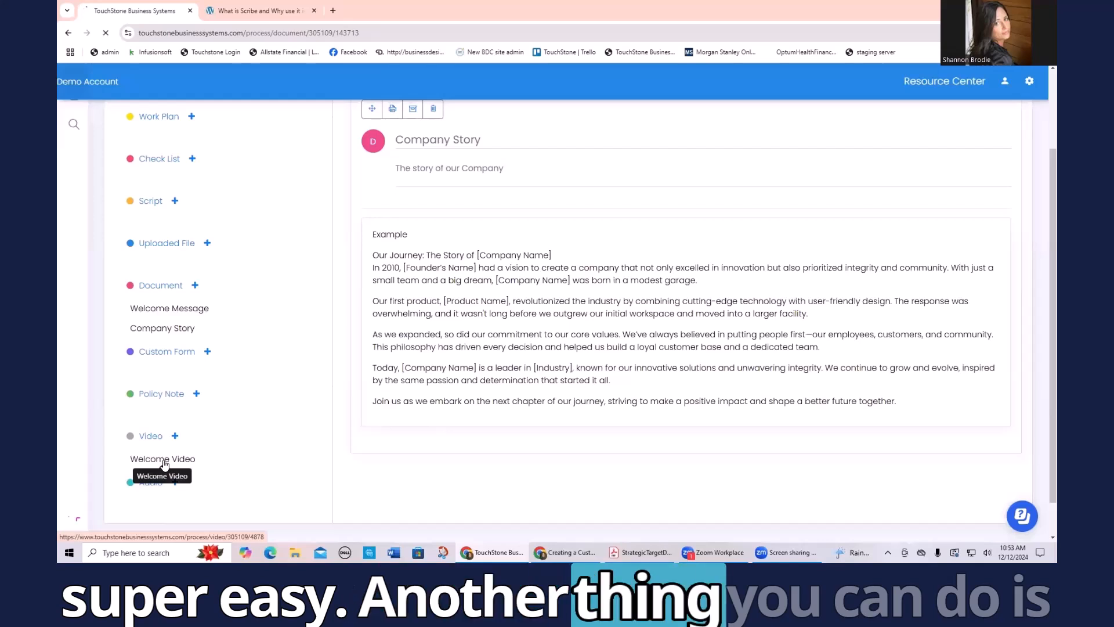
left_click(165, 462)
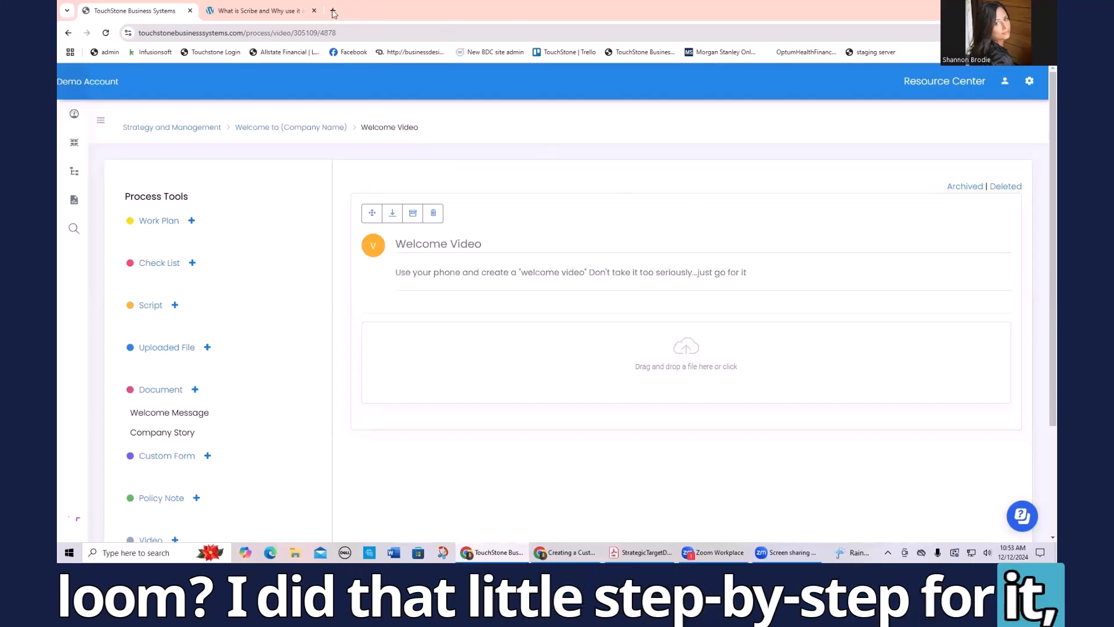
left_click(987, 32)
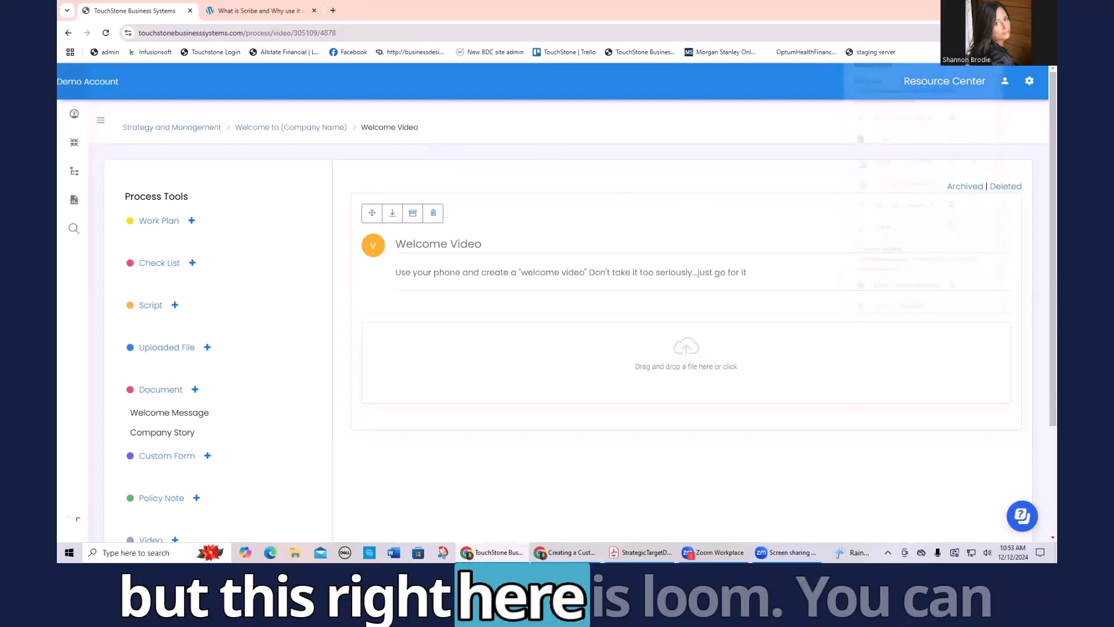
left_click(893, 165)
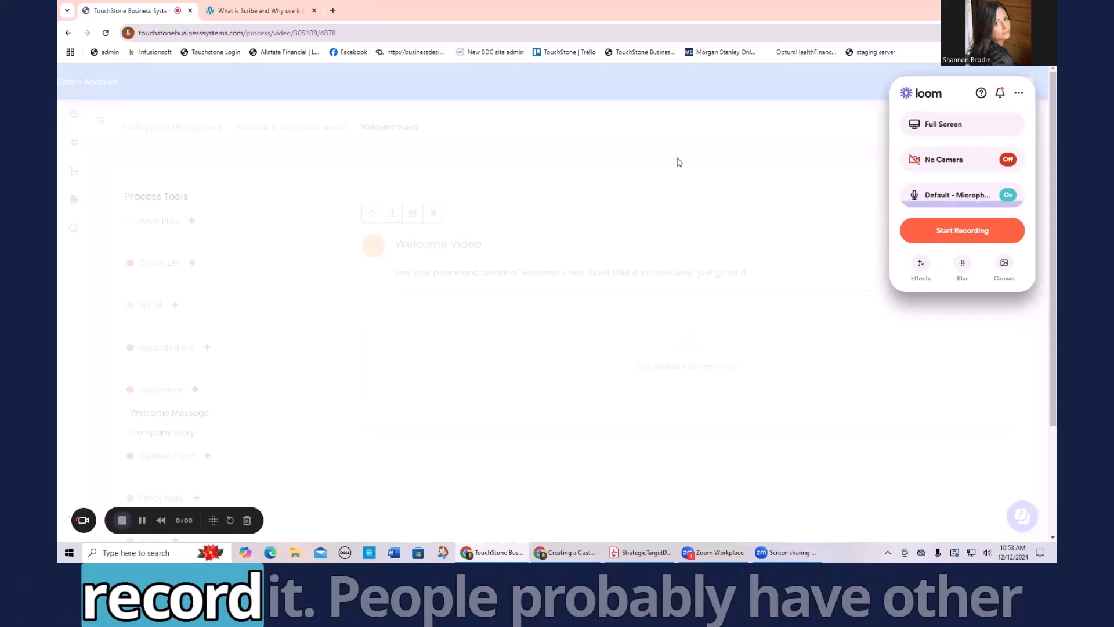
left_click(680, 160)
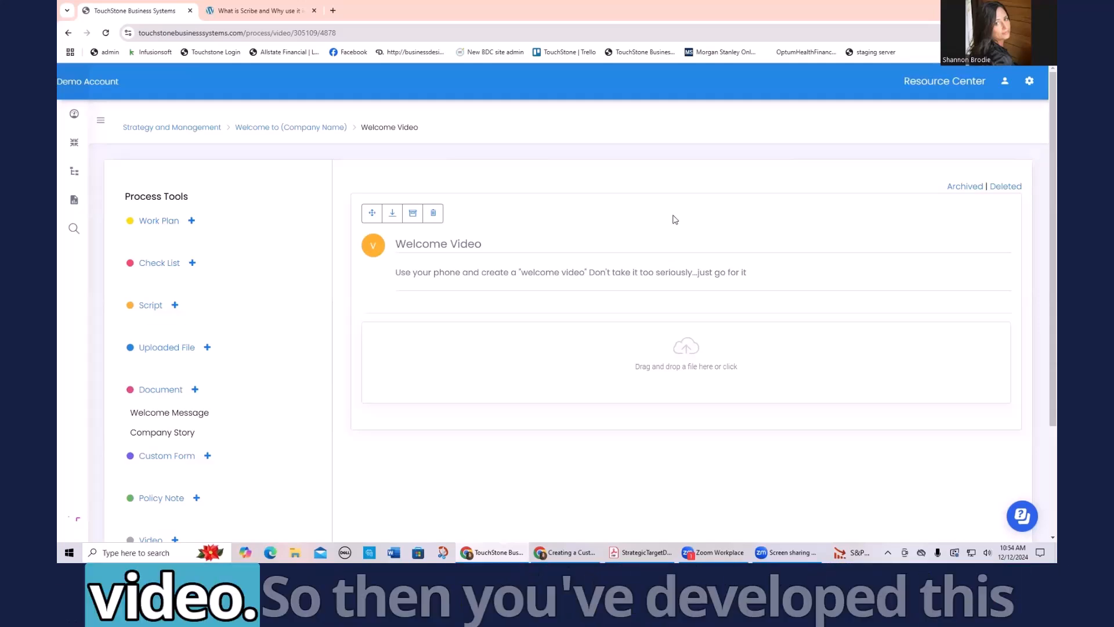
Return to the "Welcome to (Company Name)" process, mark it as public, and go to the dashboard.
left_click(269, 127)
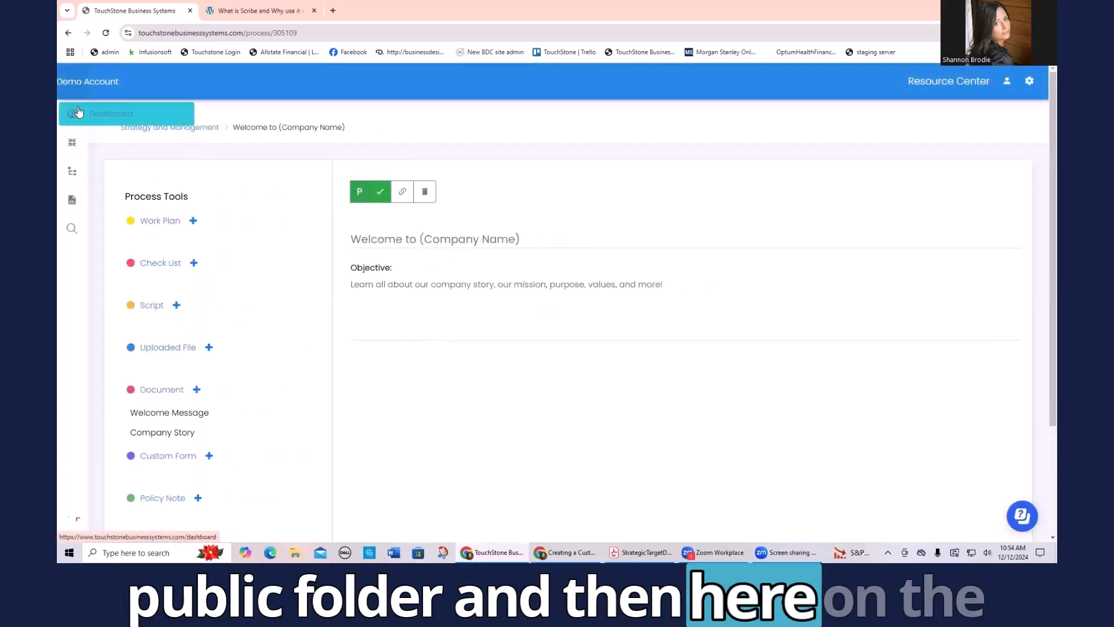
left_click(98, 112)
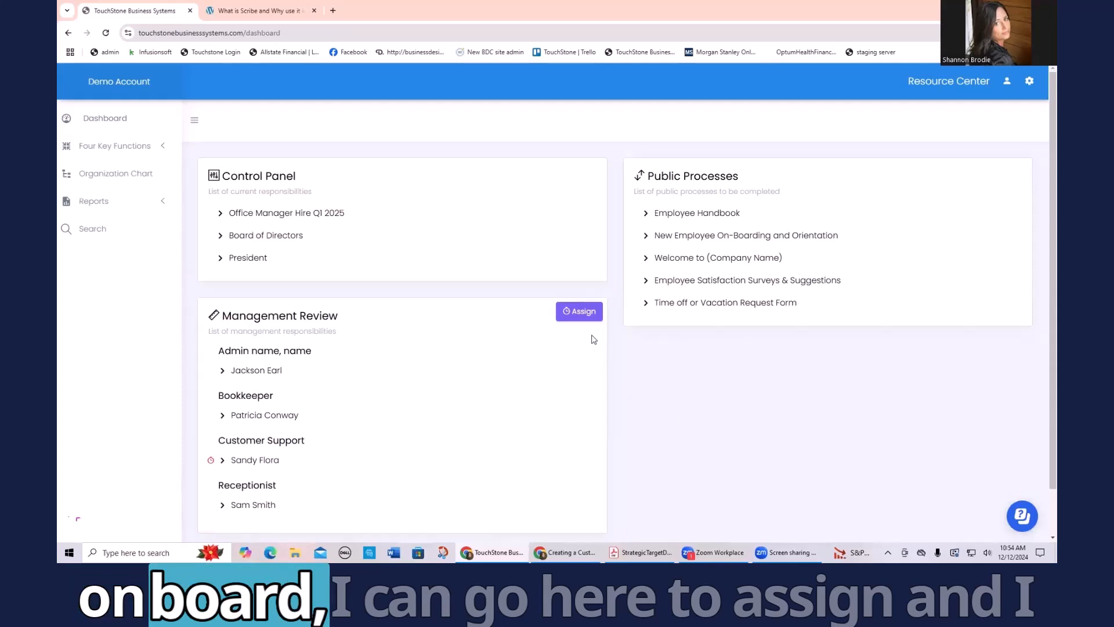
Draft a Customer Support assignment of Employee Handbook, New Employee On-Boarding and Orientation, and Welcome to (Company Name), and close it without assigning.
left_click(582, 312)
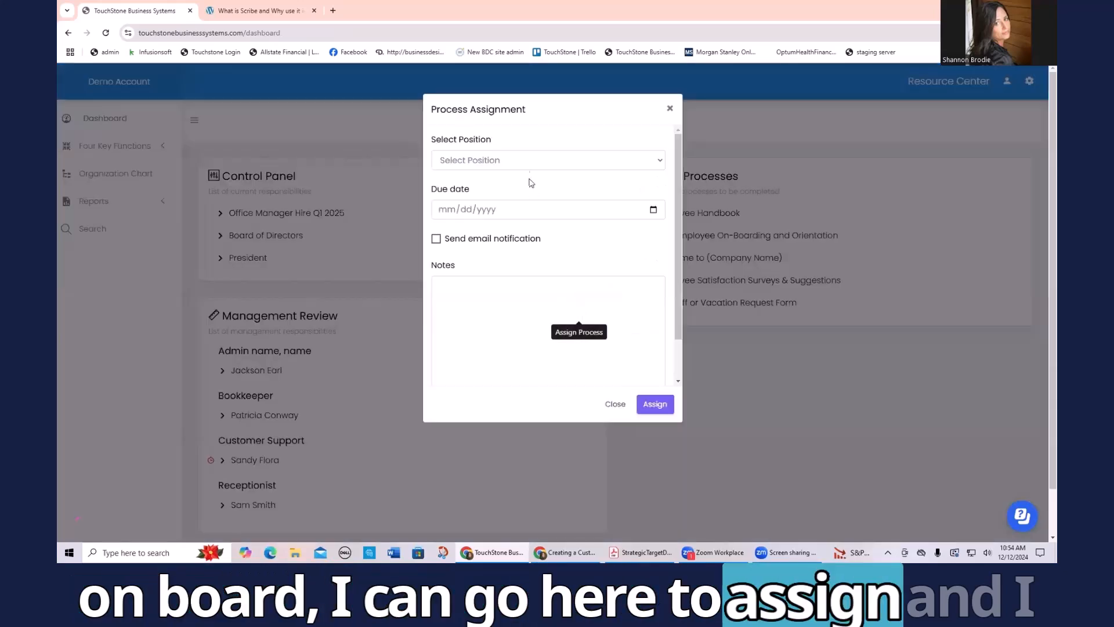
left_click(524, 160)
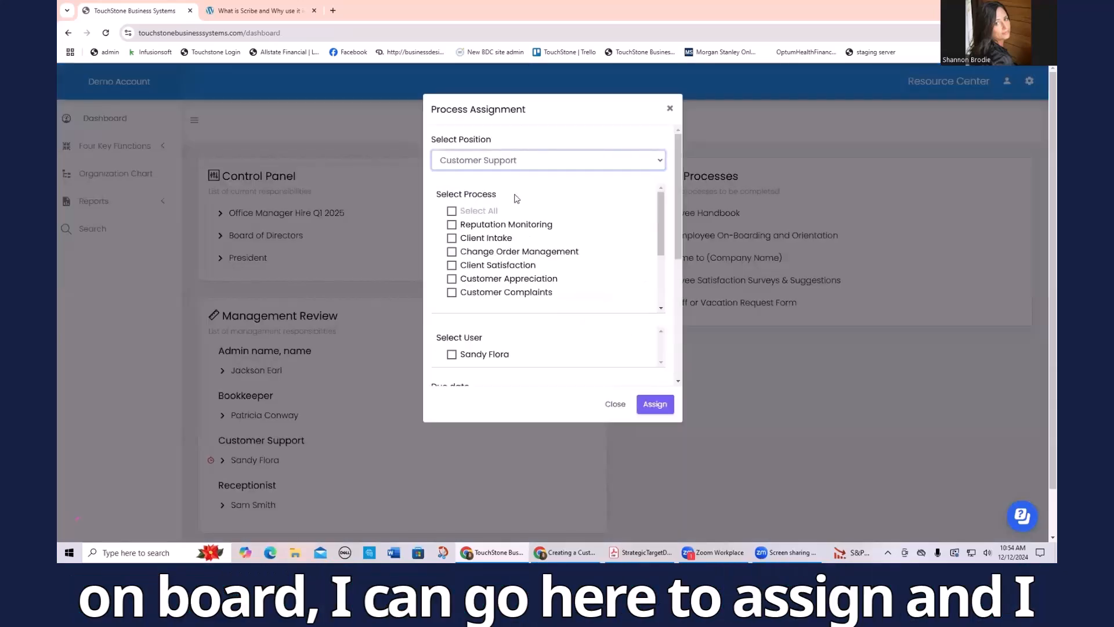
scroll(518, 254, "down", 2)
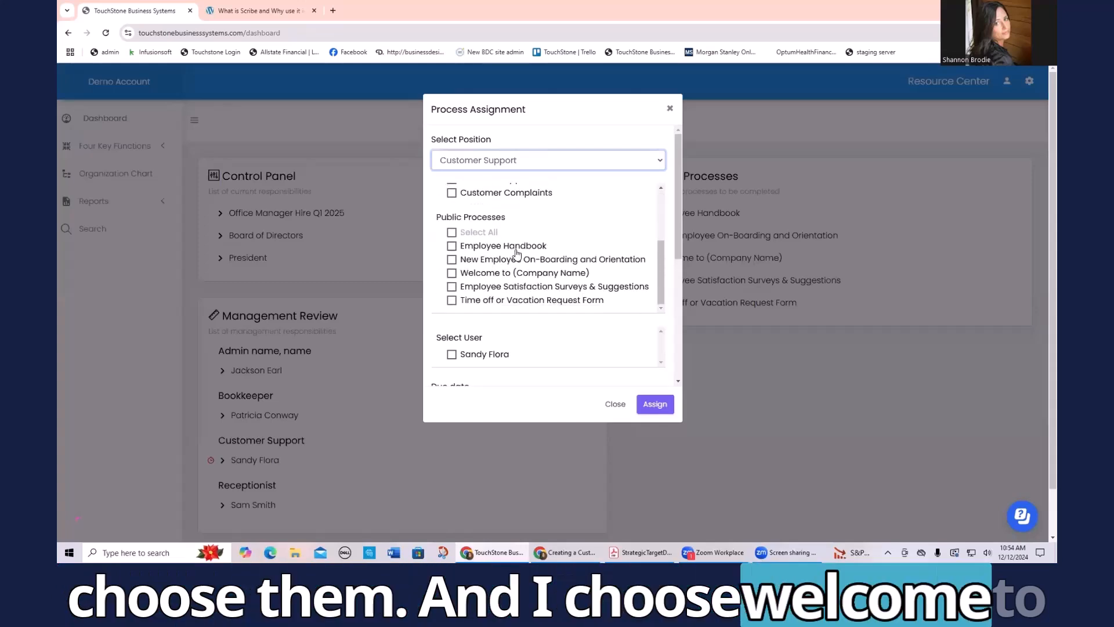
left_click(452, 260)
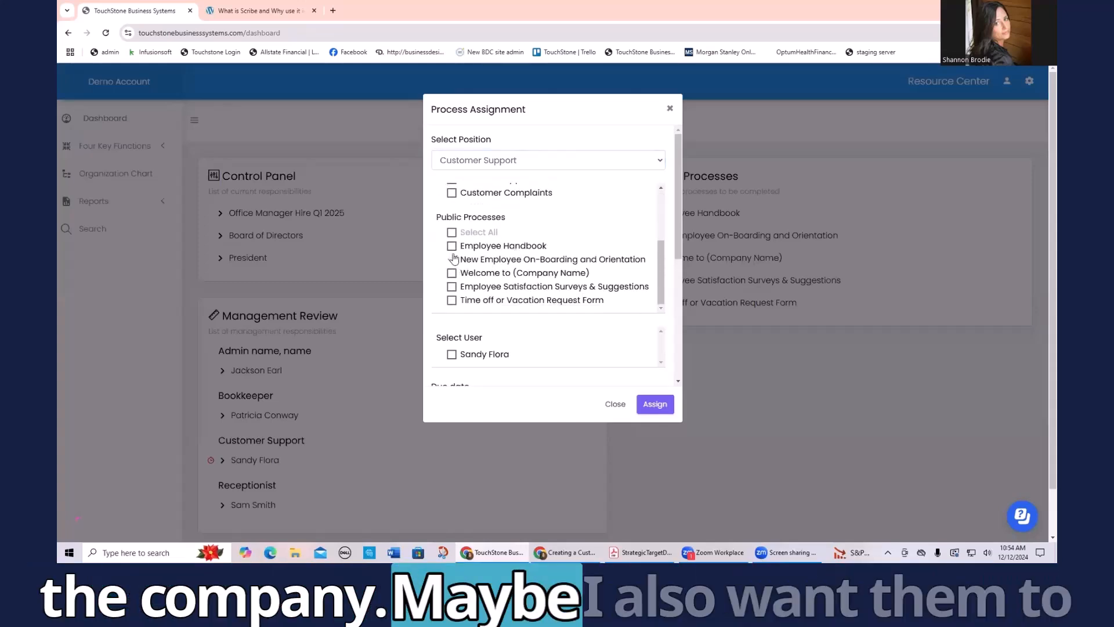
left_click(452, 247)
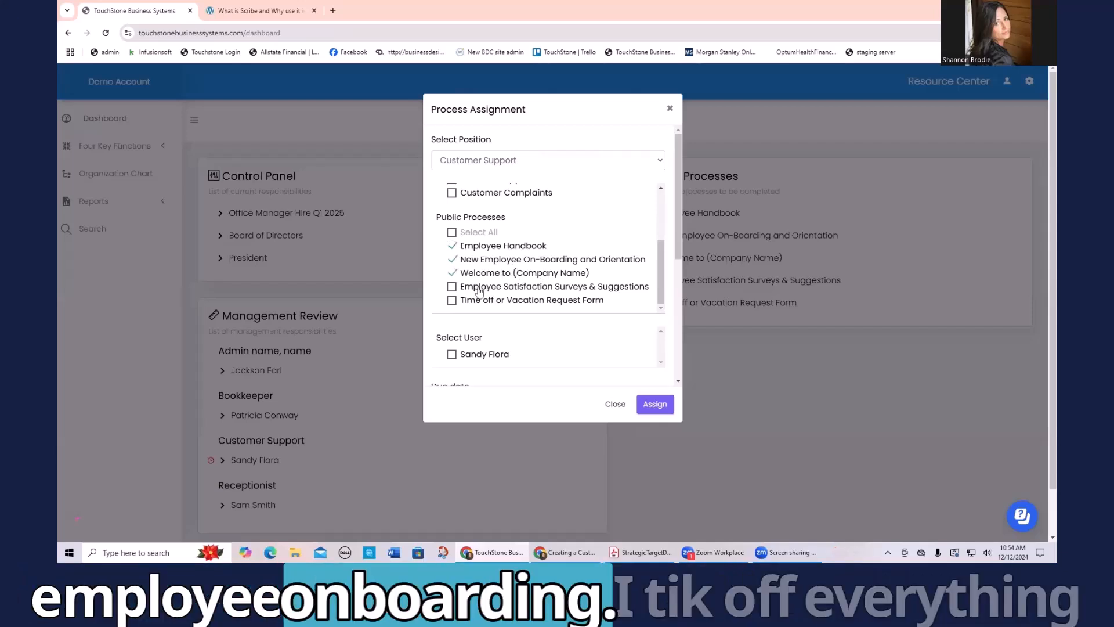
scroll(580, 340, "down", 4)
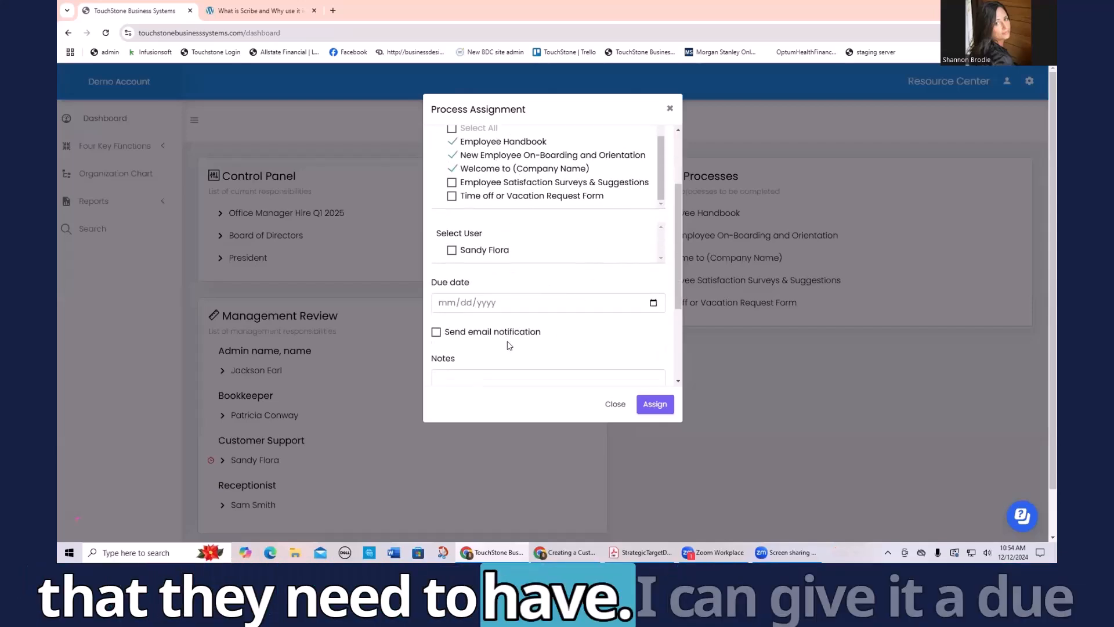
left_click(464, 293)
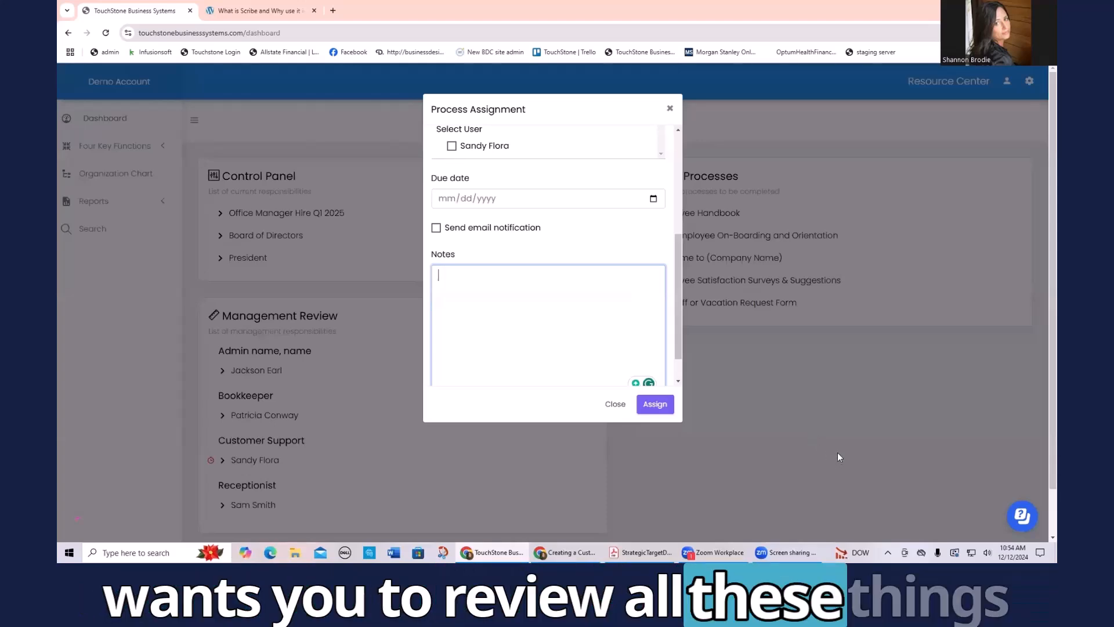
left_click(670, 109)
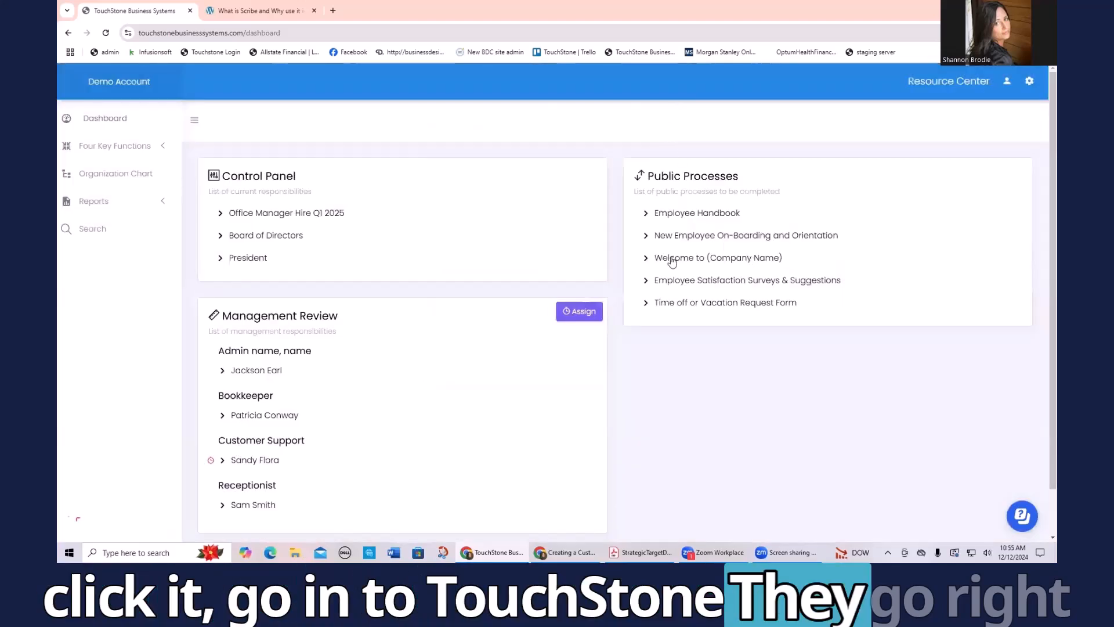
Open the public "Welcome to (Company Name)" process as an employee would and look at its Welcome Message.
left_click(730, 260)
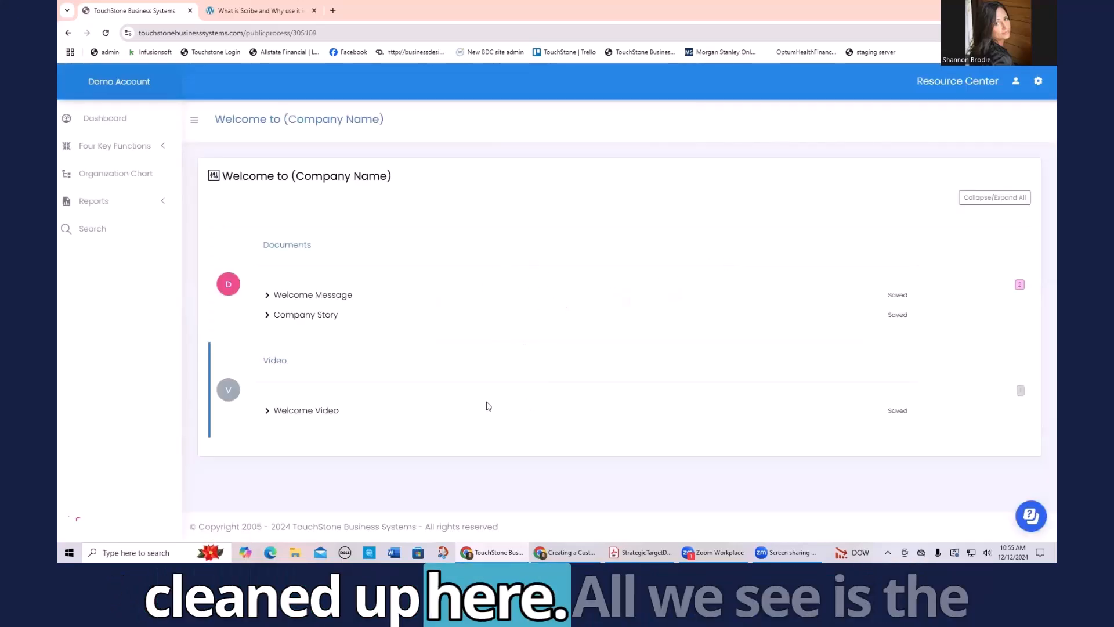
left_click(315, 296)
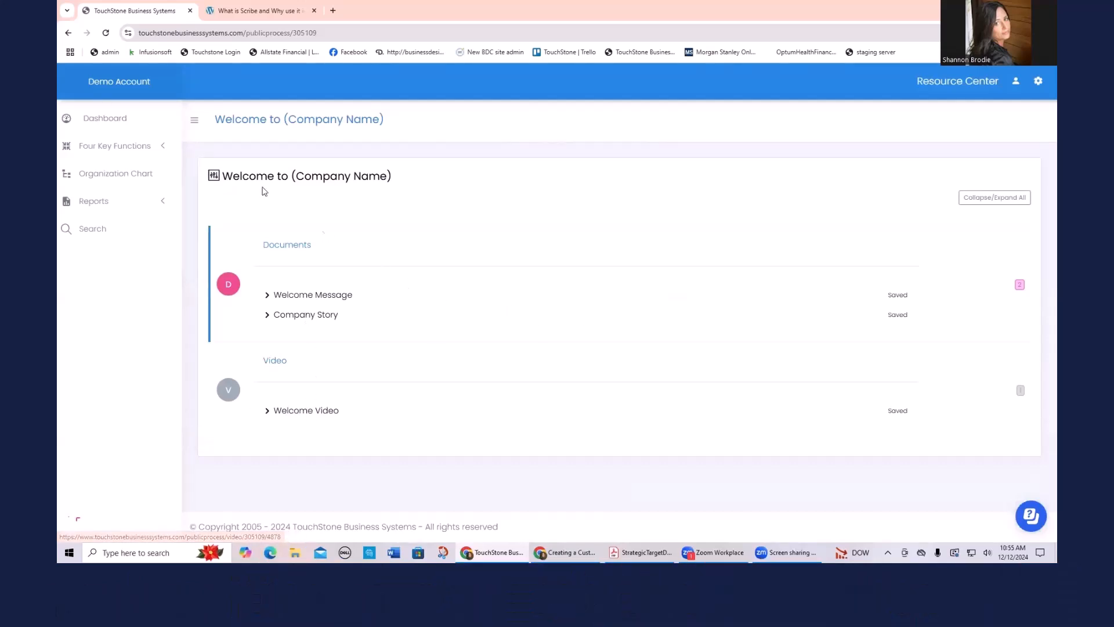
Go to the "VISION: Your Mission, Purpose, Values" process under Strategy and Management and read the tasks in its work plan.
left_click(114, 149)
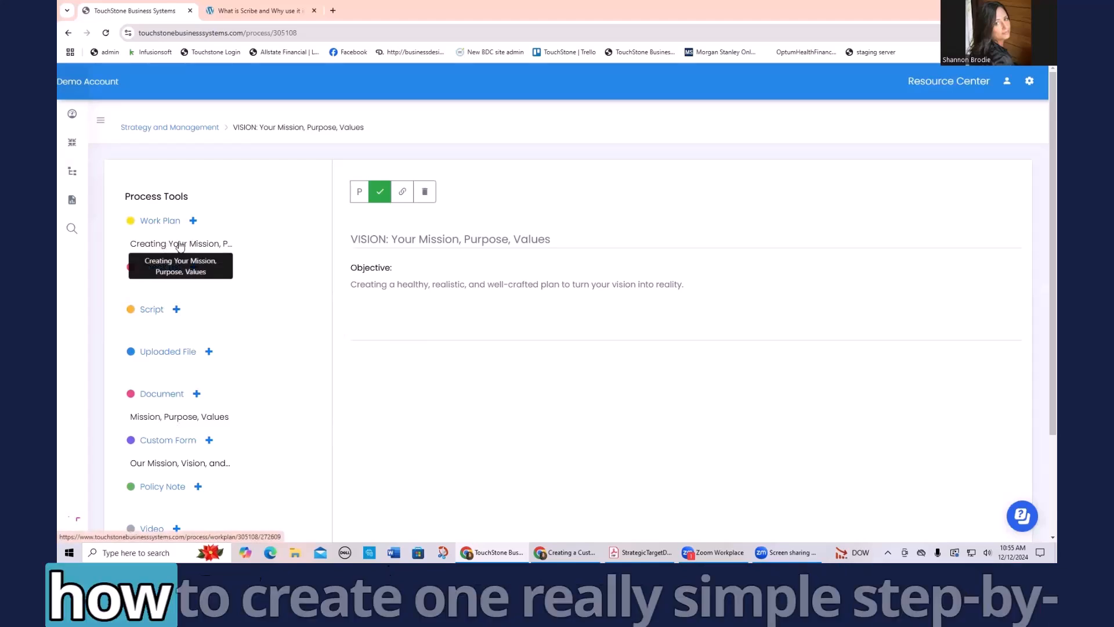
left_click(207, 246)
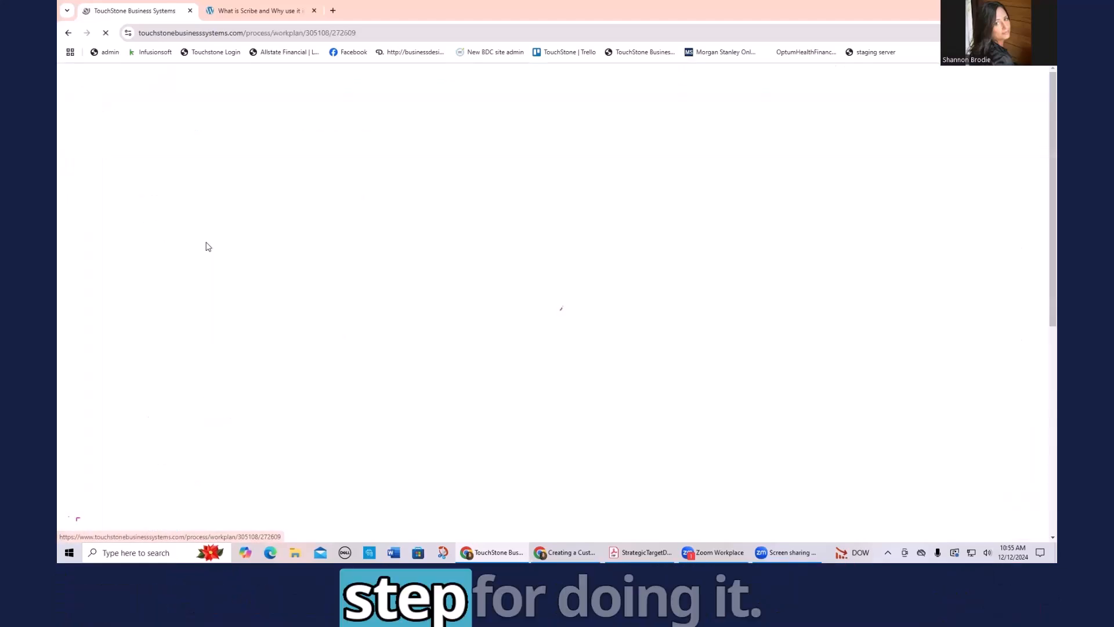
scroll(311, 333, "down", 3)
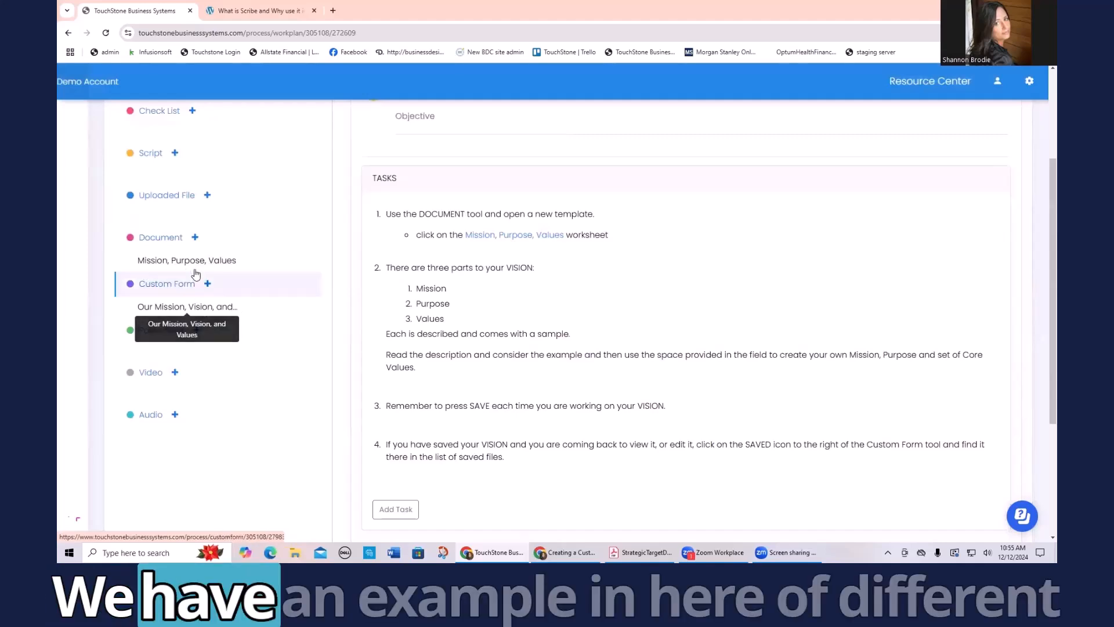
Open the Mission, Purpose, Values document and review its guidance and samples for mission, purpose and core values.
left_click(198, 261)
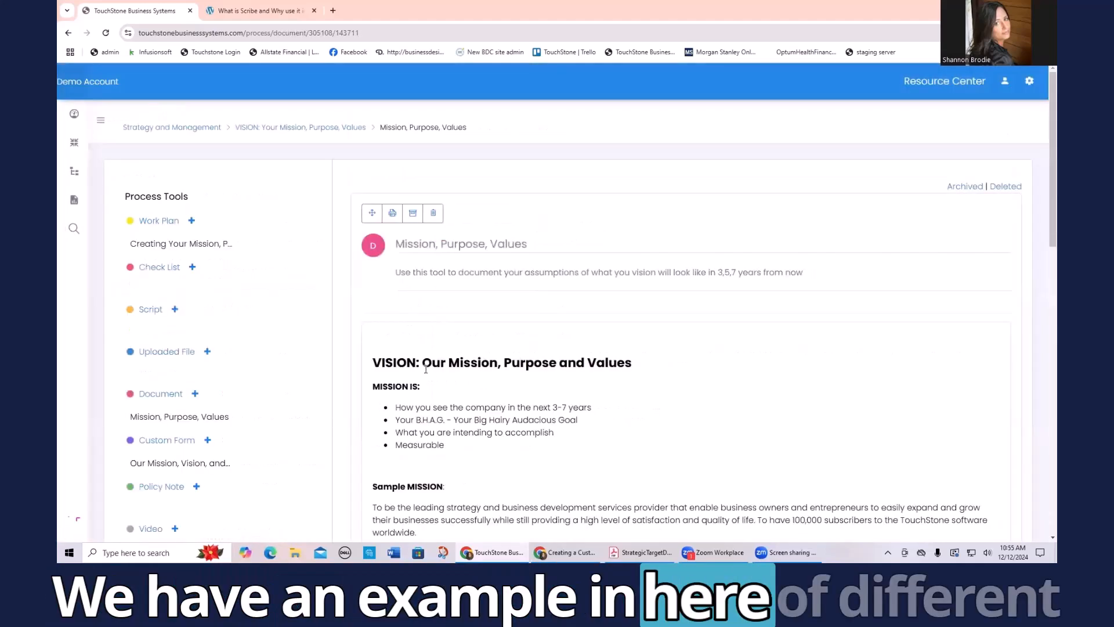
scroll(691, 410, "down", 3)
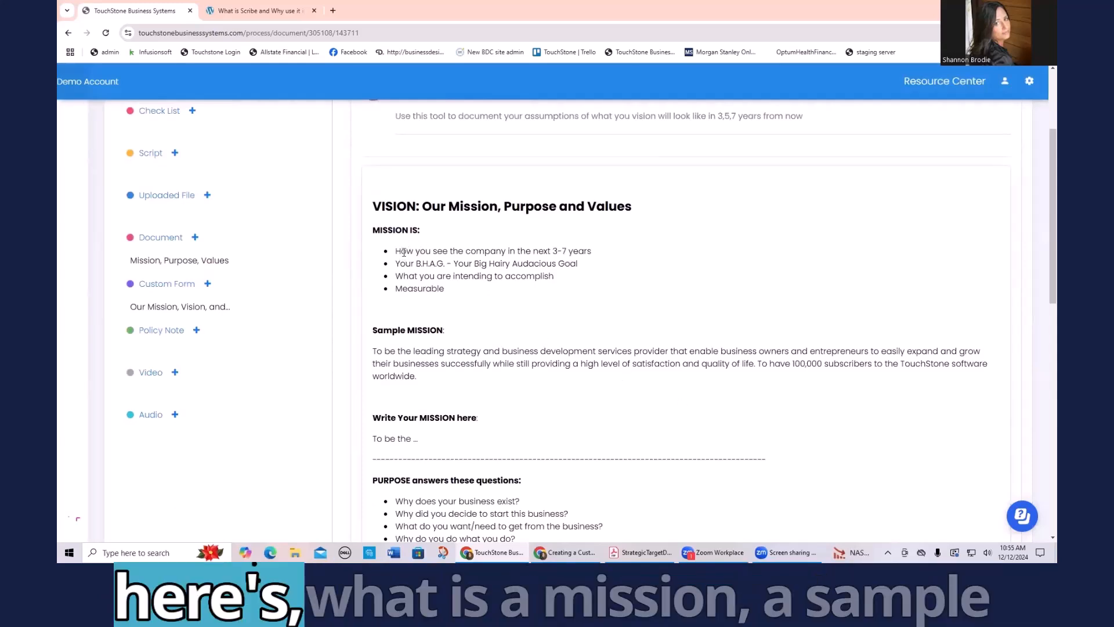
scroll(421, 242, "down", 2)
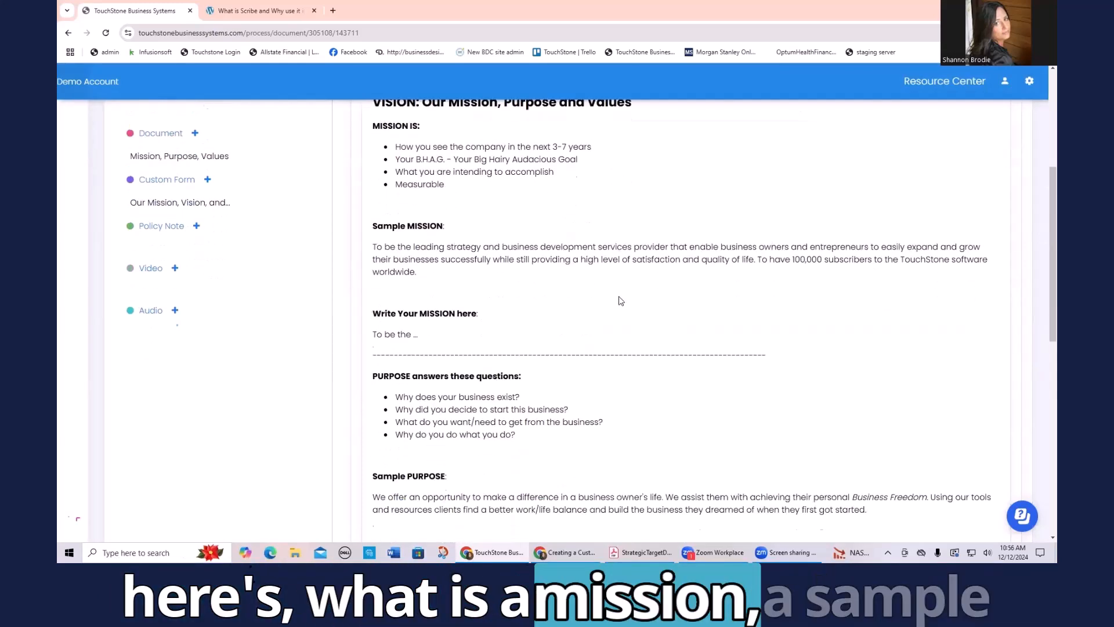
scroll(666, 306, "down", 3)
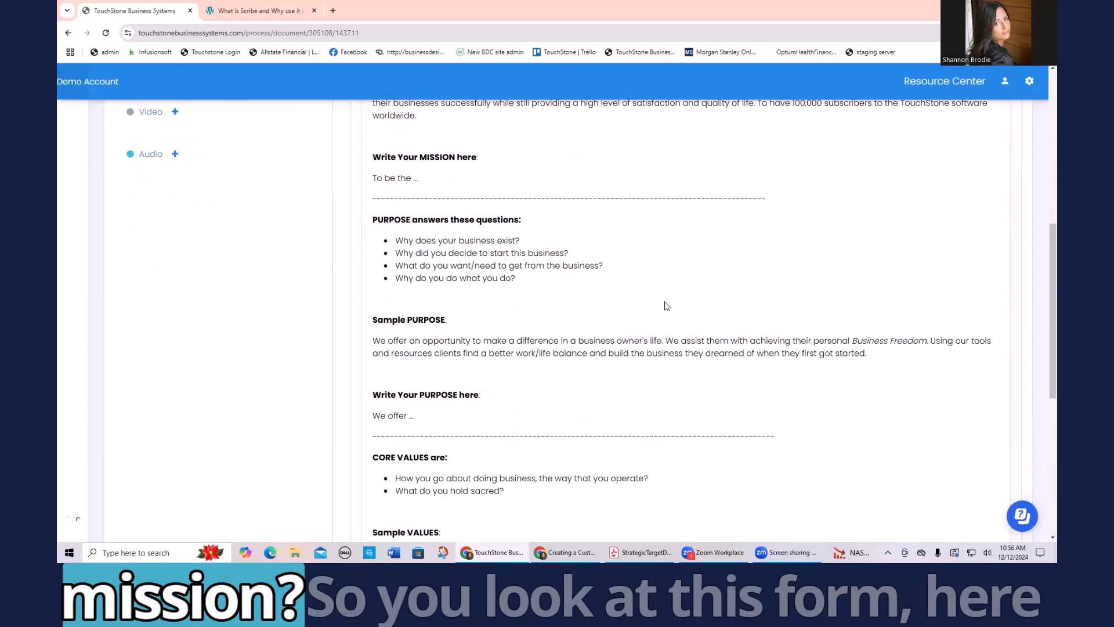
scroll(668, 308, "down", 3)
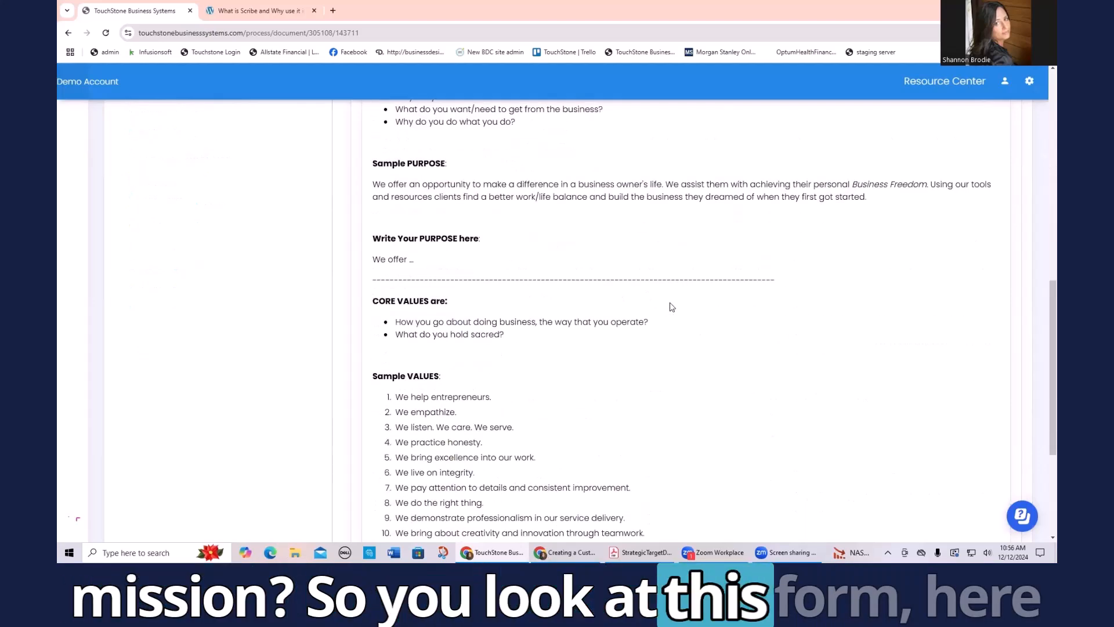
scroll(681, 308, "down", 3)
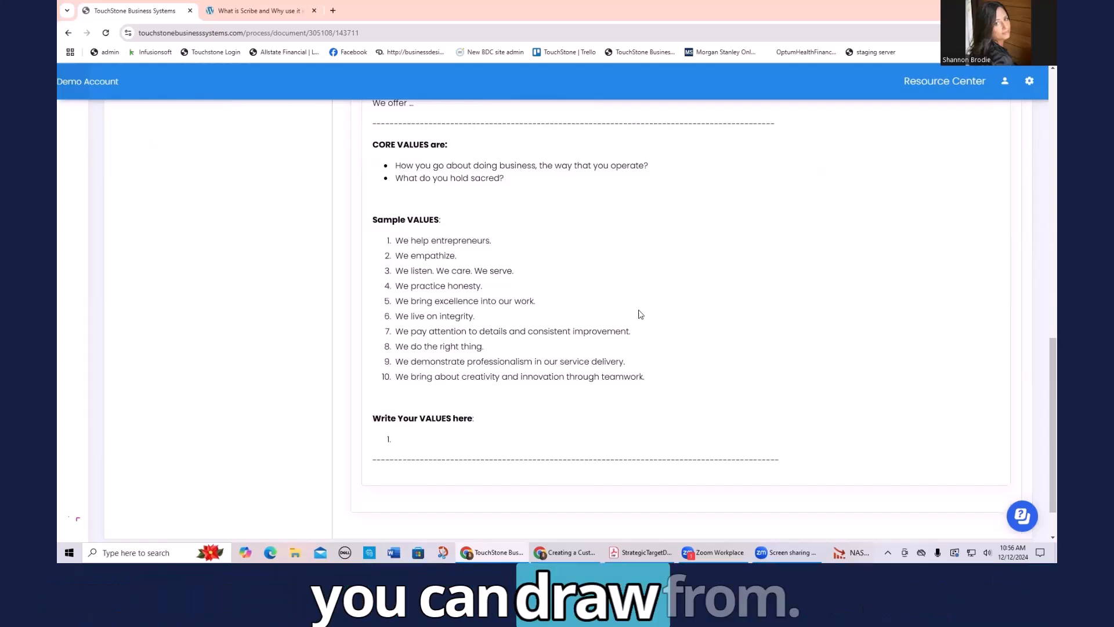
Archive the original Mission, Purpose, Values document and confirm the archiving.
scroll(658, 316, "up", 15)
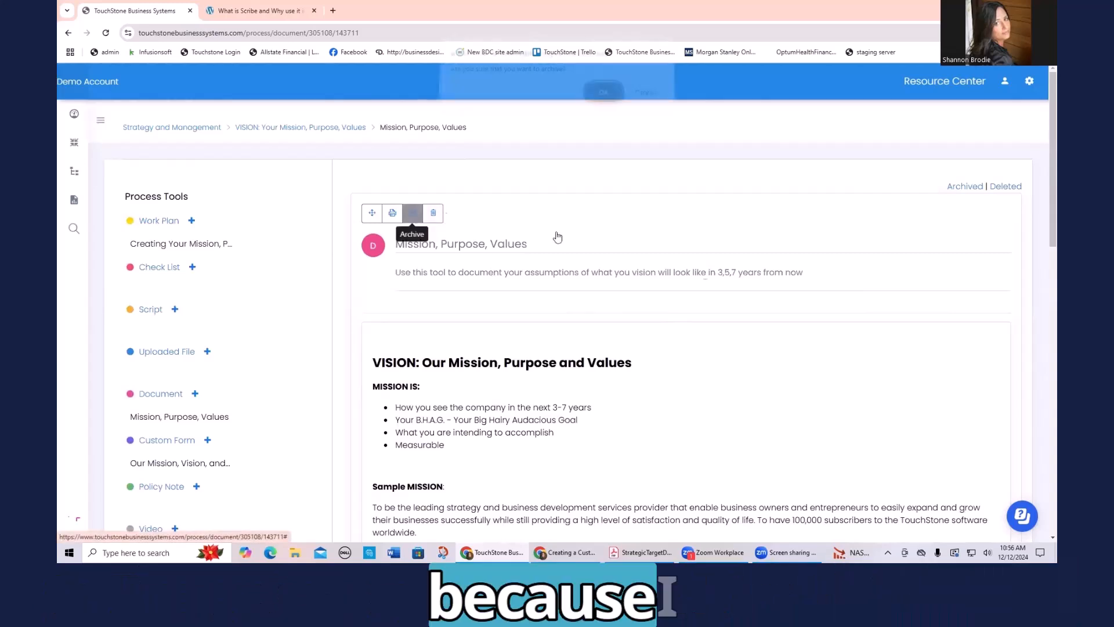
left_click(412, 213)
left_click(603, 102)
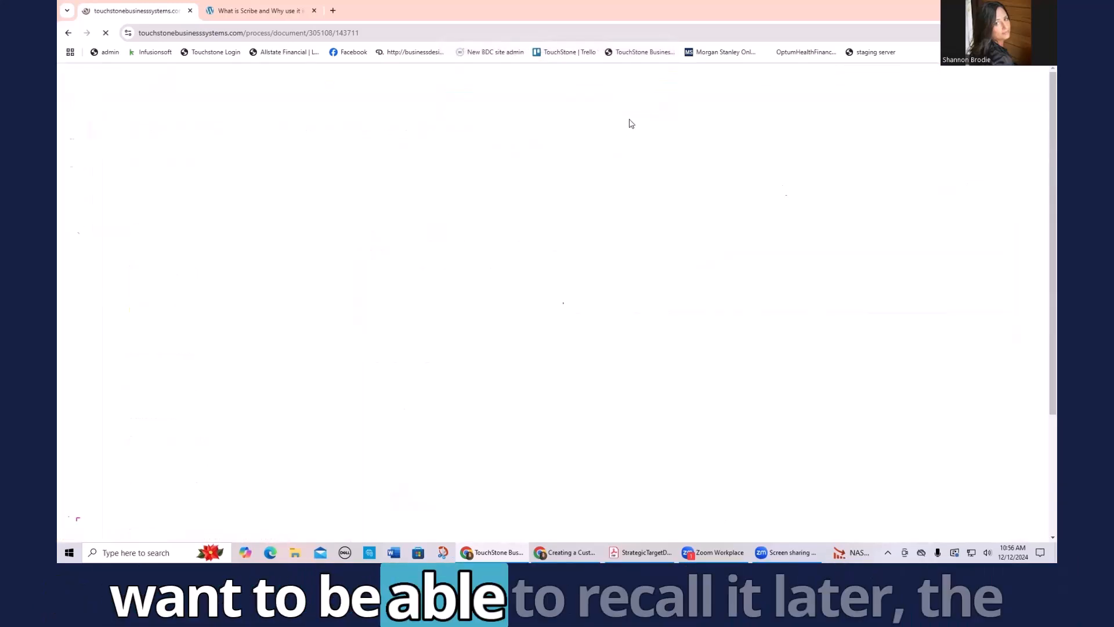
Open the document text for editing and replace the four guidance bullets under "MISSION IS:" with "XZY".
scroll(855, 255, "down", 2)
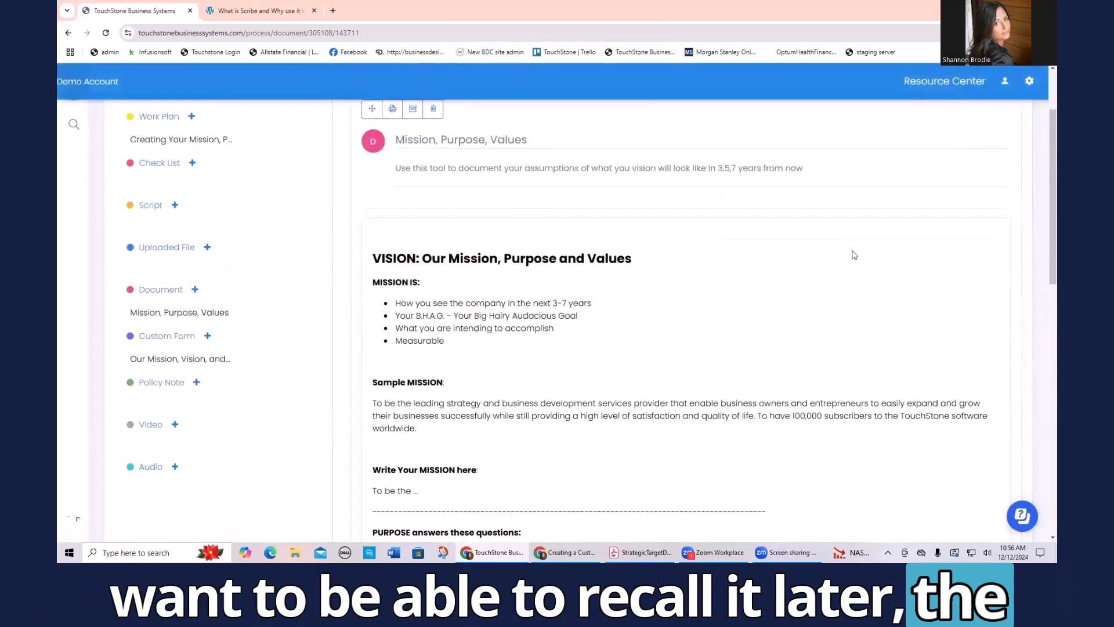
left_click(603, 255)
scroll(722, 320, "down", 2)
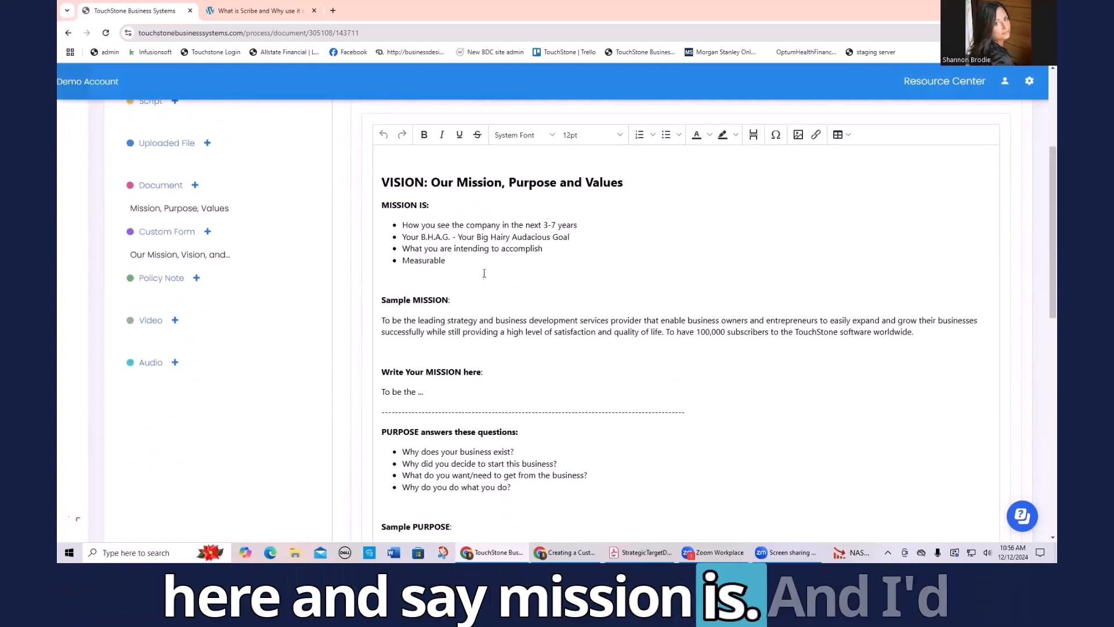
left_click_drag(463, 265, 410, 261)
key("BackSpace")
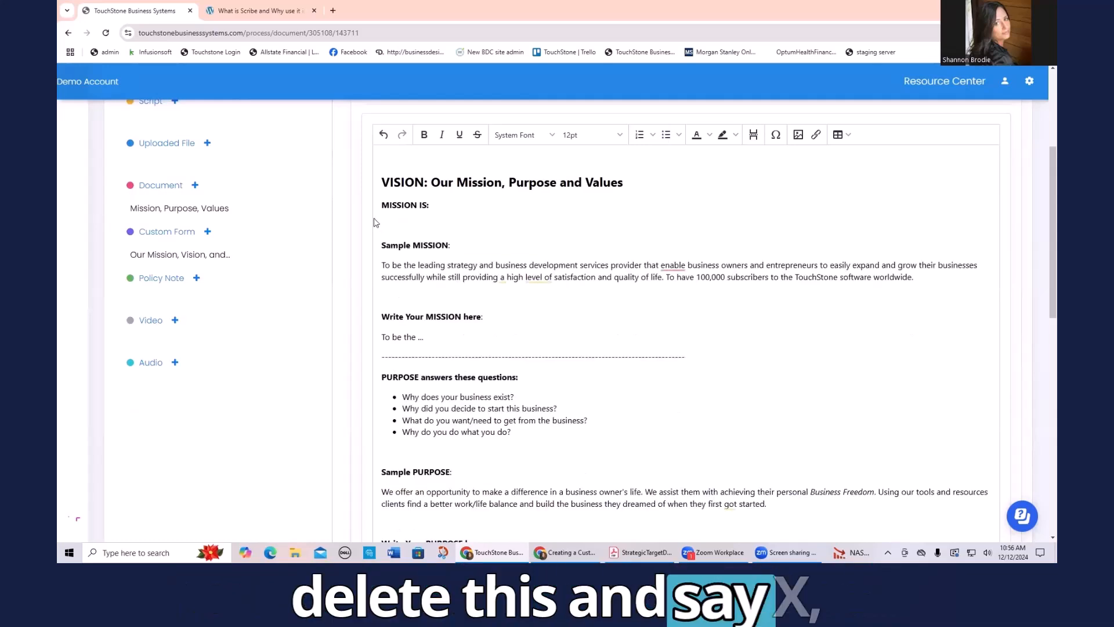
type("xz")
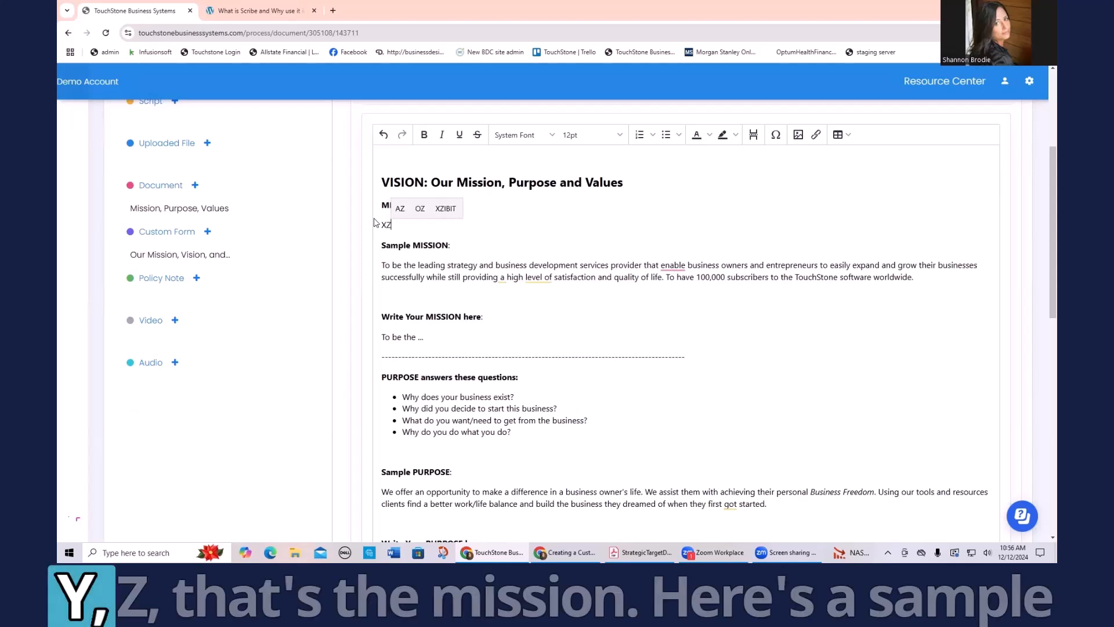
type("y")
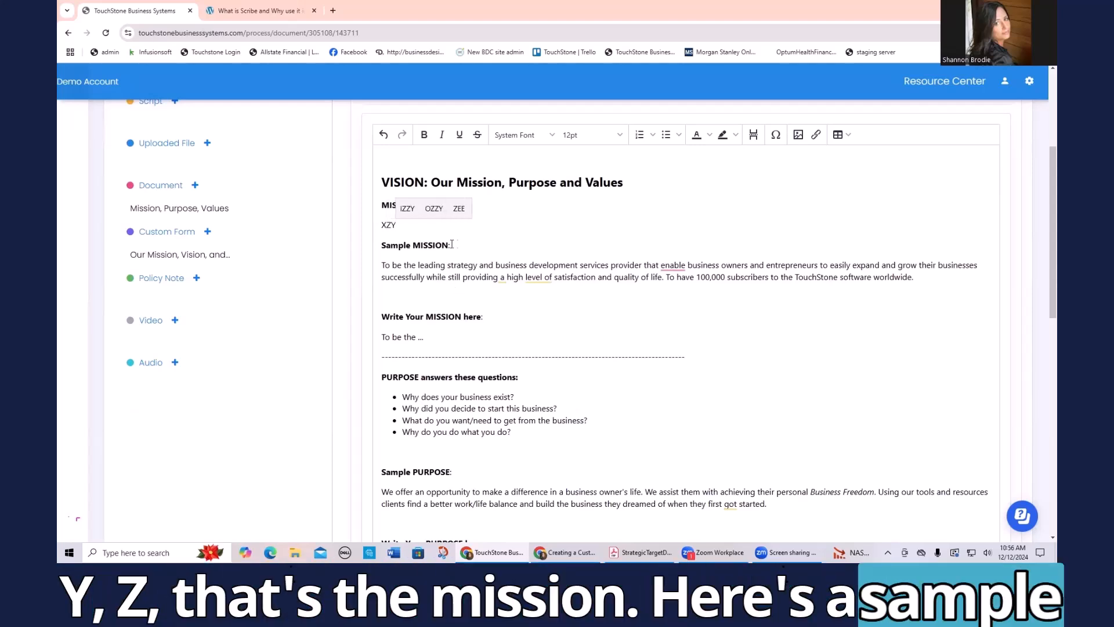
Remove the "XZY" placeholder and the "Sample MISSION" heading so the sample mission text directly follows "MISSION IS:".
left_click_drag(461, 245, 371, 223)
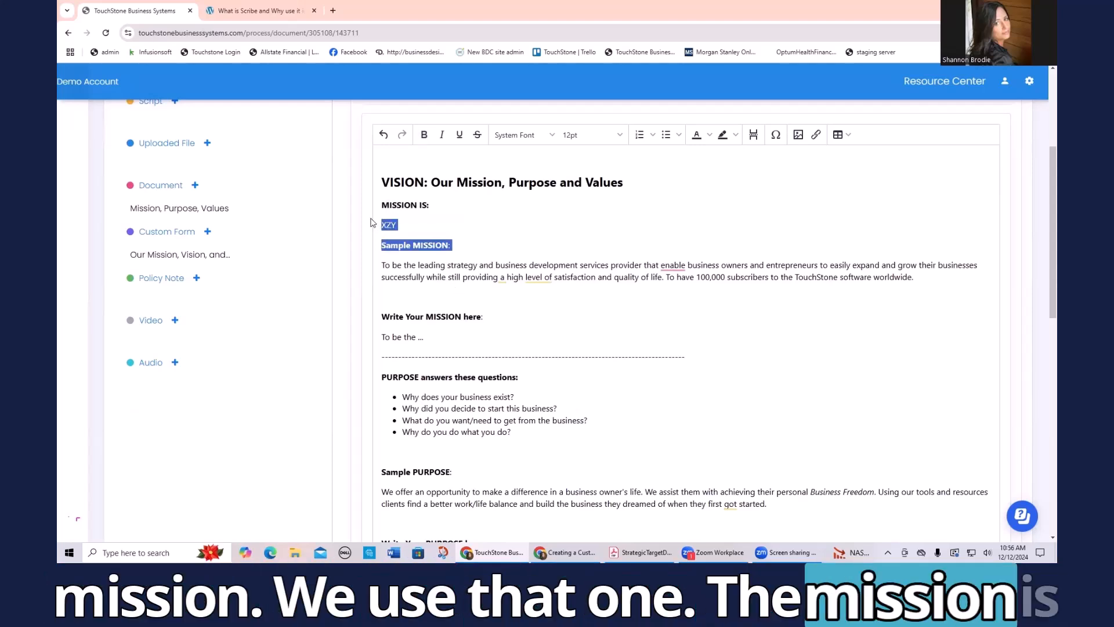
key("BackSpace")
key("BackSpace")
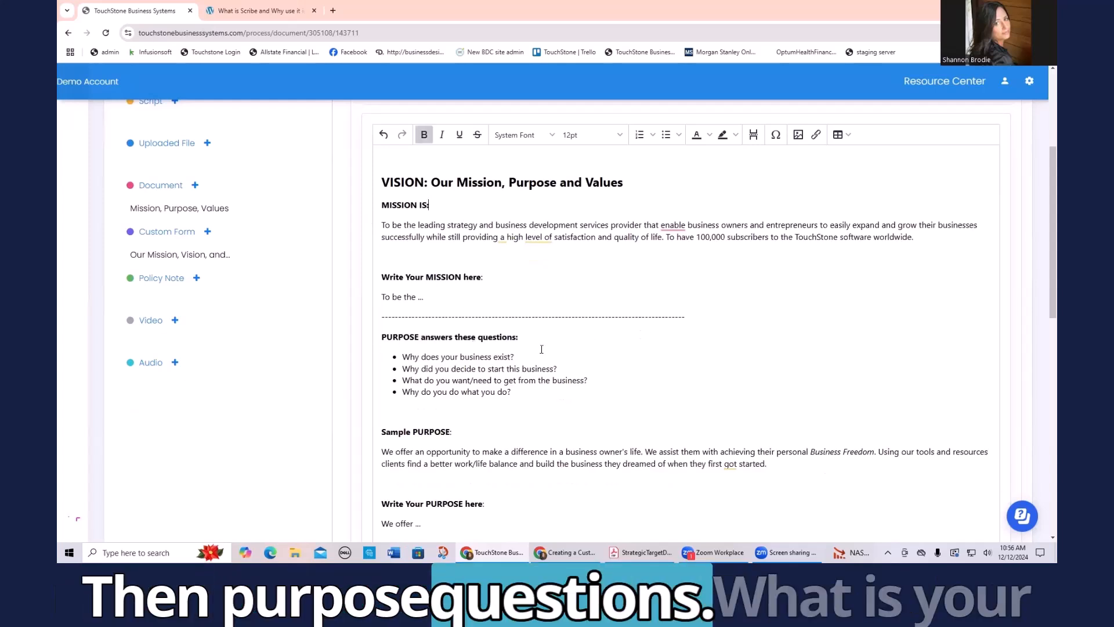
Delete everything from "Write Your MISSION here" through the "Sample PURPOSE" heading, keeping the sample purpose text.
scroll(400, 279, "down", 1)
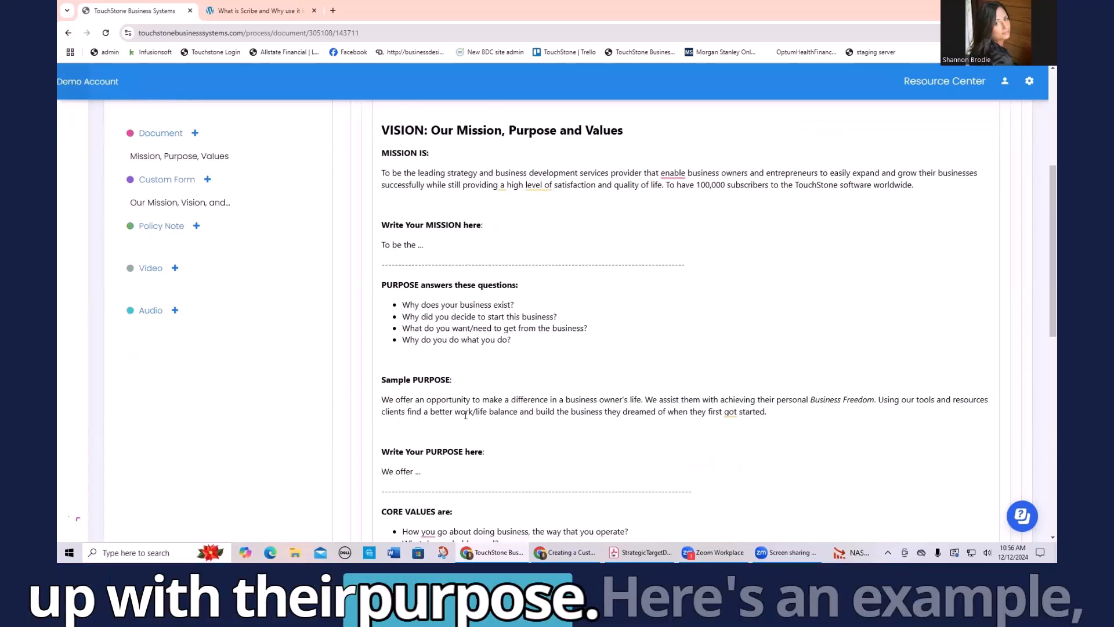
left_click_drag(454, 380, 416, 377)
left_click_drag(395, 245, 373, 214)
key("Delete")
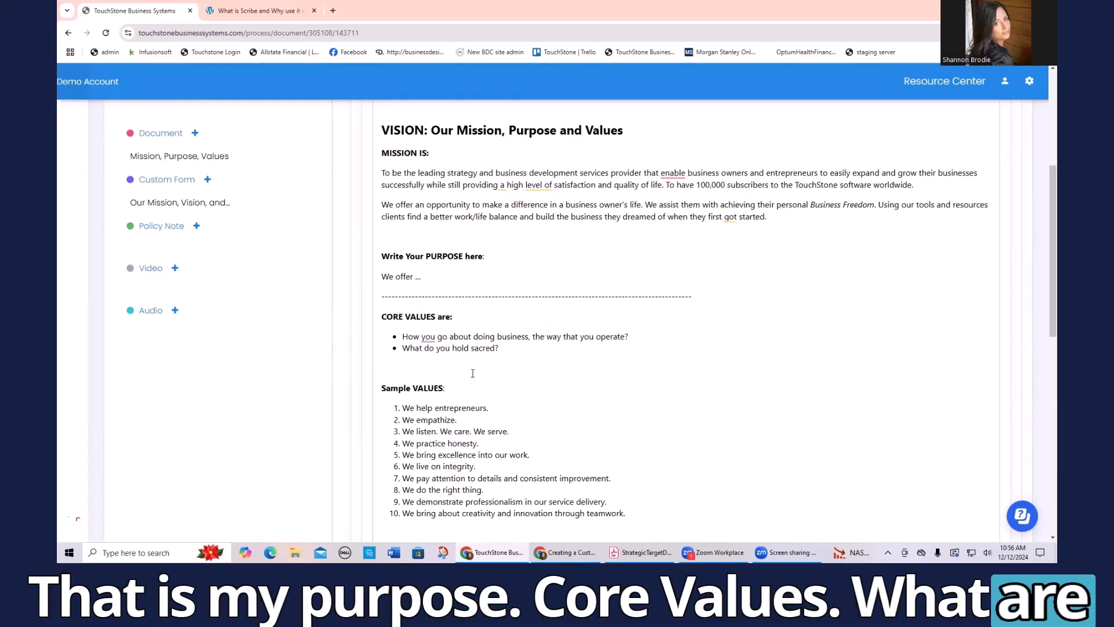
Remove the guidance questions and the "Sample VALUES" heading so the numbered sample values directly follow "CORE VALUES are:".
left_click_drag(450, 389, 378, 319)
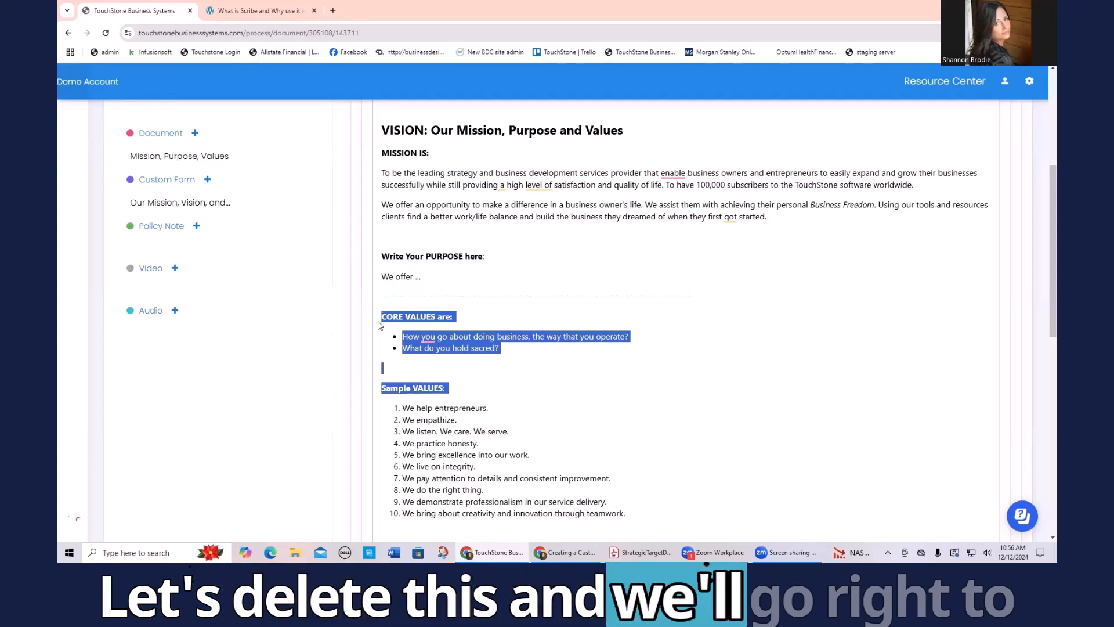
key("BackSpace")
key("BackSpace")
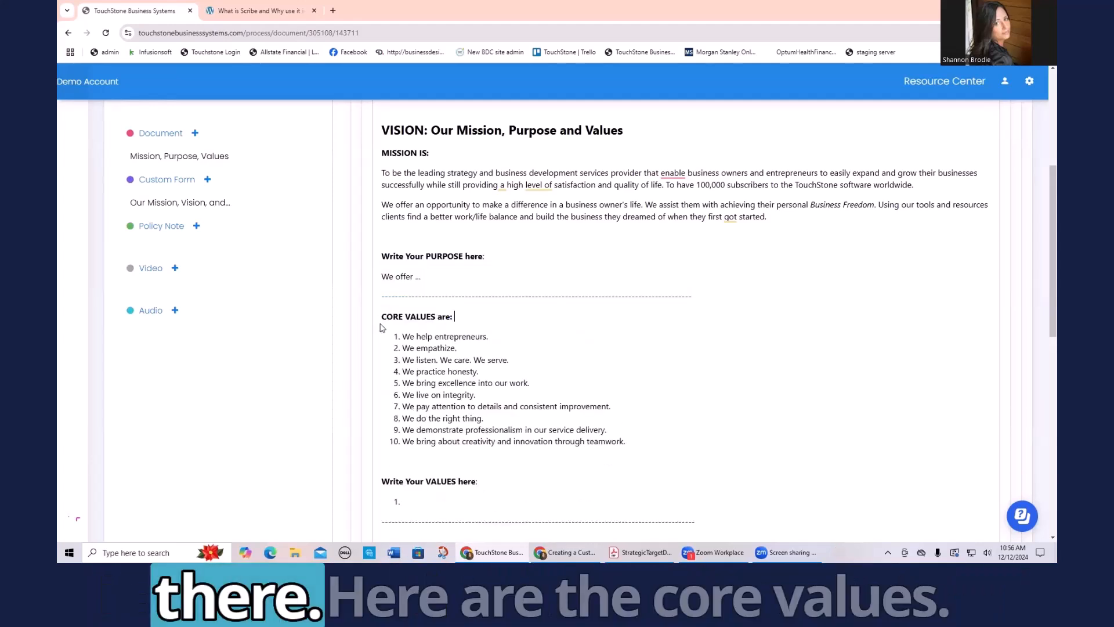
Delete the "Write Your VALUES here" section at the end of the document and save the document.
scroll(485, 485, "down", 2)
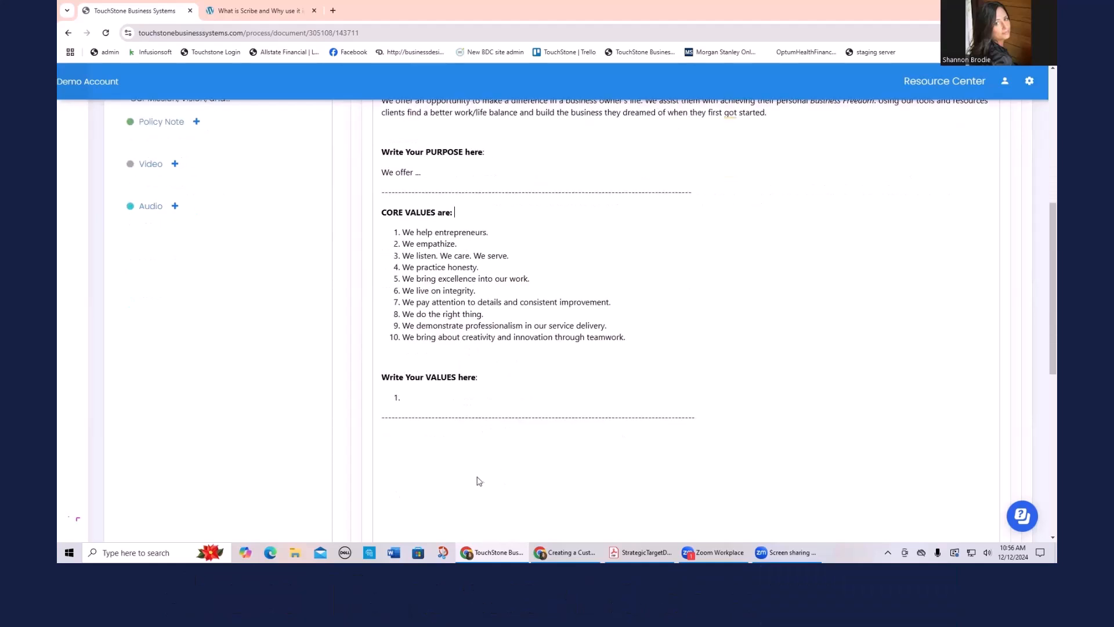
left_click_drag(701, 417, 399, 270)
key("Delete")
scroll(636, 325, "up", 1)
scroll(636, 325, "up", 6)
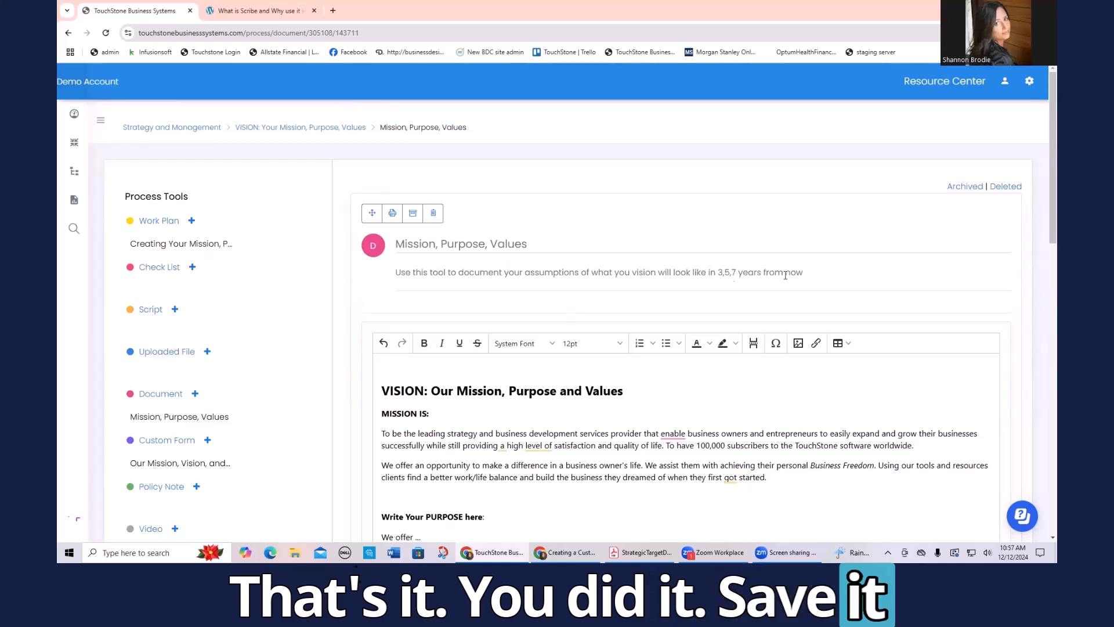
scroll(625, 515, "down", 10)
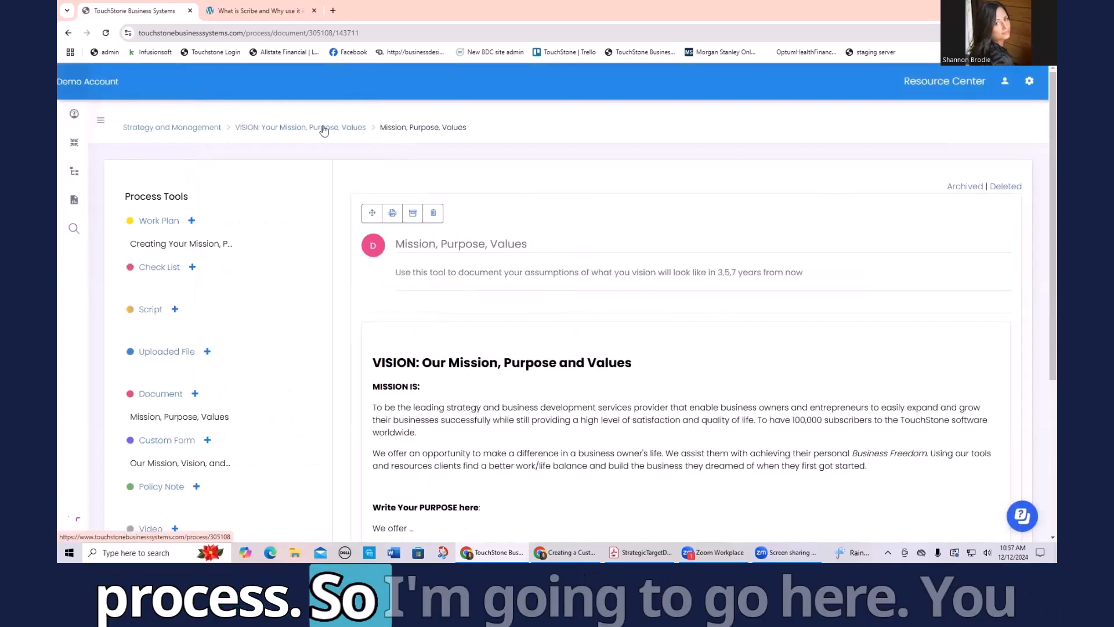
Leave the document, open the public process "VISION: Your Mission, Purpose, Values", and review its "Our Mission, Vision, and Values" custom form from start to end.
left_click(324, 129)
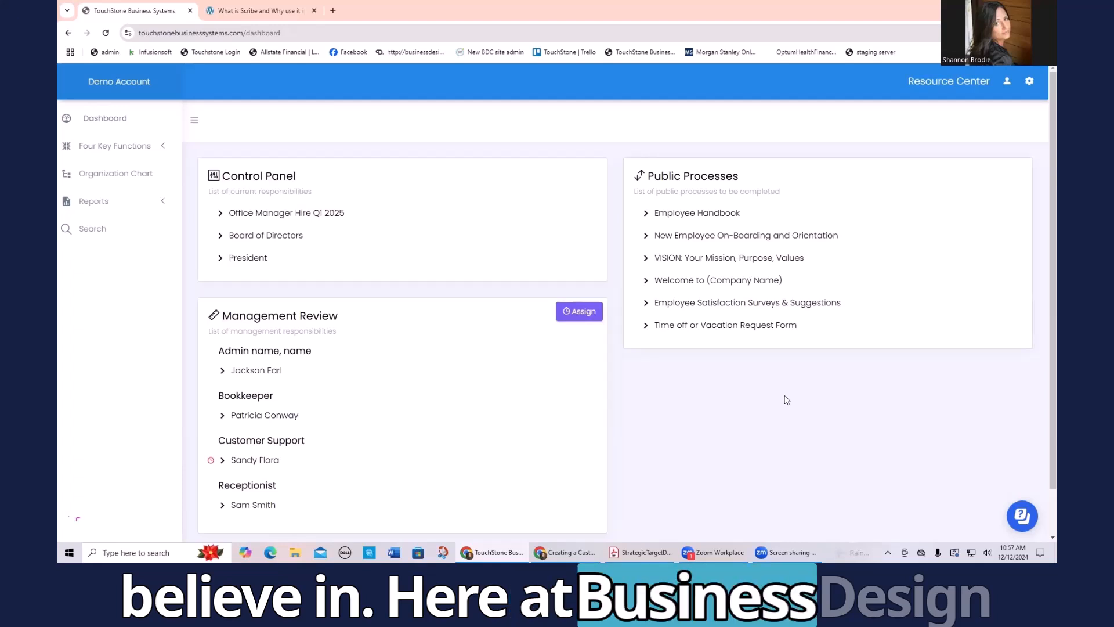
left_click(747, 262)
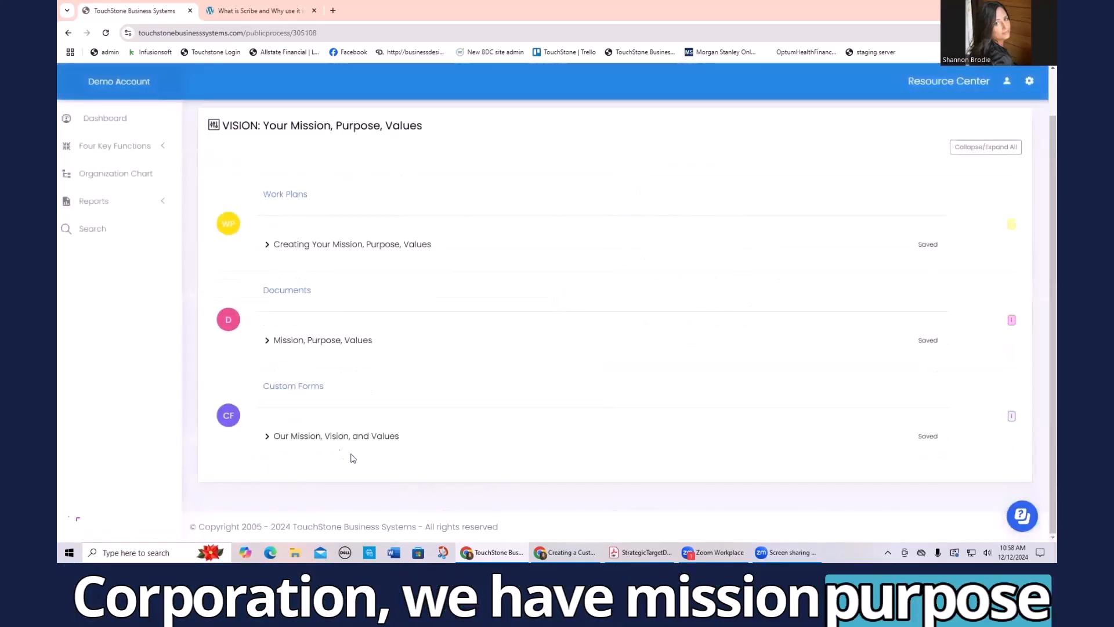
left_click(360, 435)
scroll(548, 389, "down", 4)
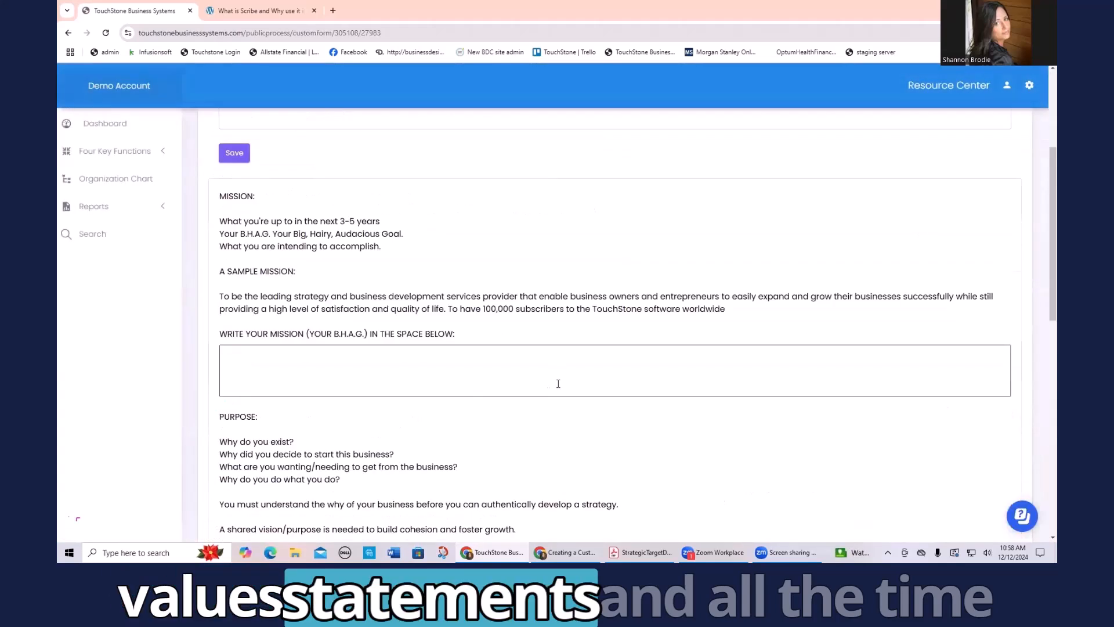
scroll(559, 384, "down", 3)
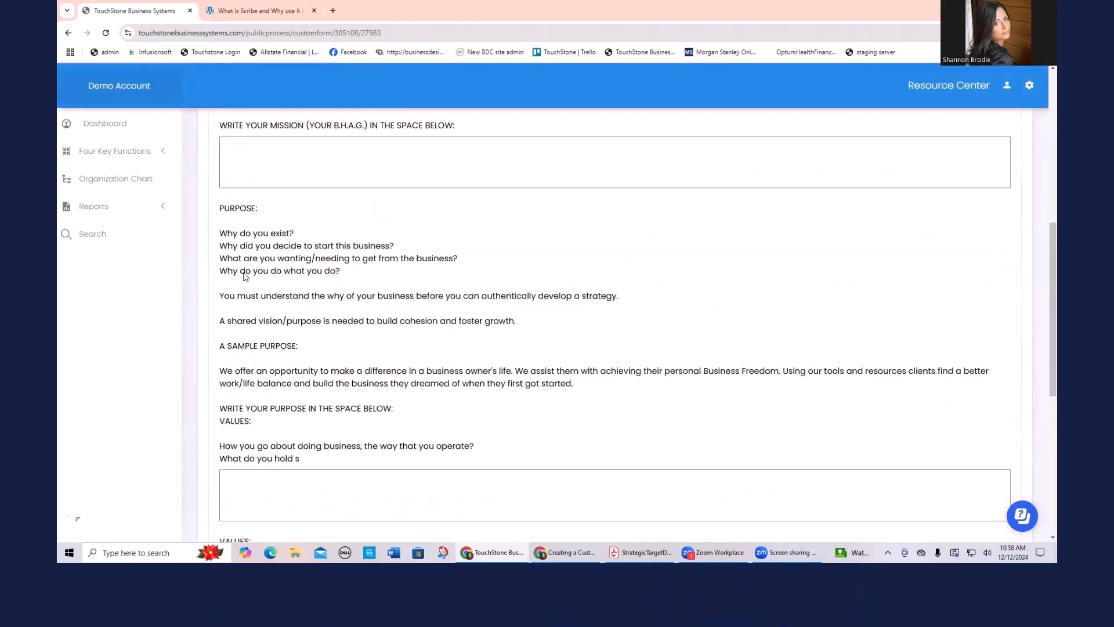
scroll(413, 357, "down", 4)
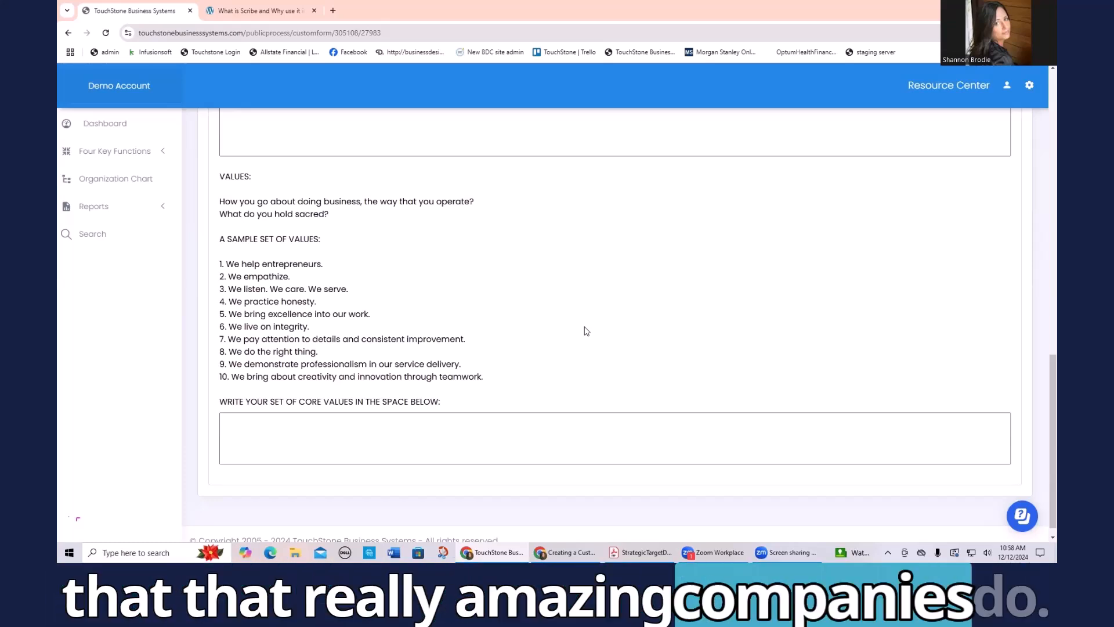
scroll(587, 331, "up", 3)
scroll(588, 331, "up", 10)
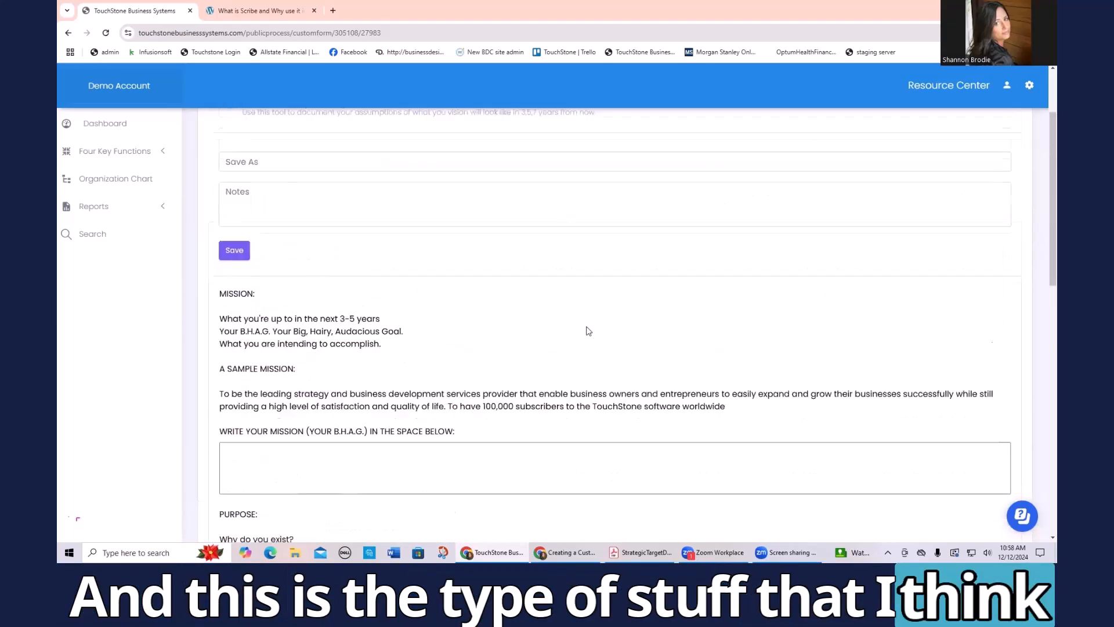
scroll(587, 331, "up", 2)
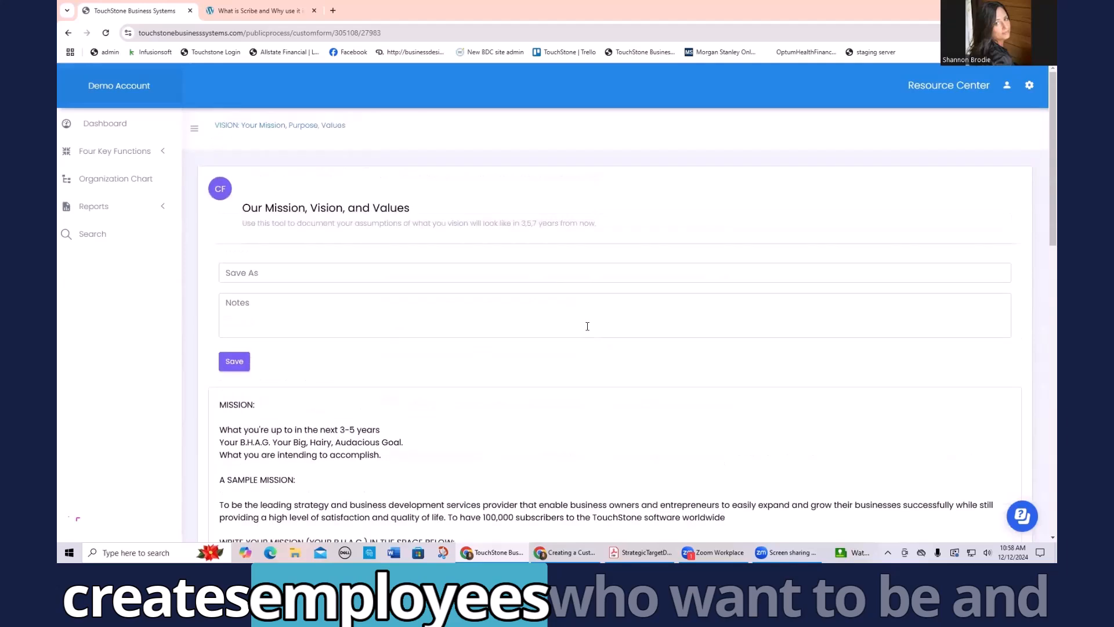